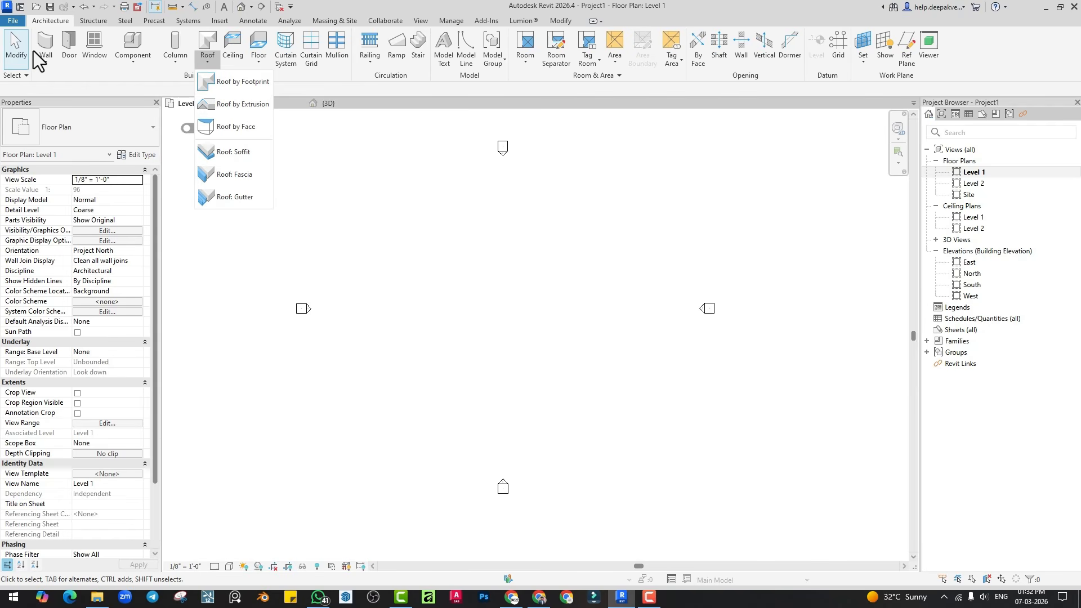
- Draw a rectangle of Generic - 8" walls on Level 1 up to Level 2, about 55'-6" by 26'-0"
{"action": "left_click", "coordinate": [55, 60]}
{"action": "left_click", "coordinate": [64, 79]}
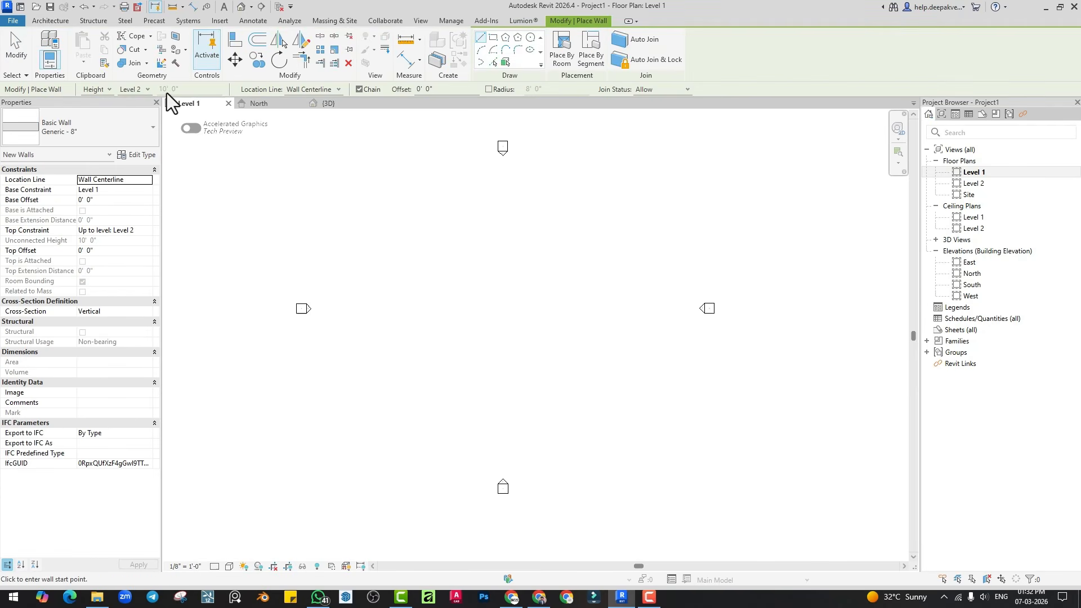
{"action": "left_click", "coordinate": [494, 38]}
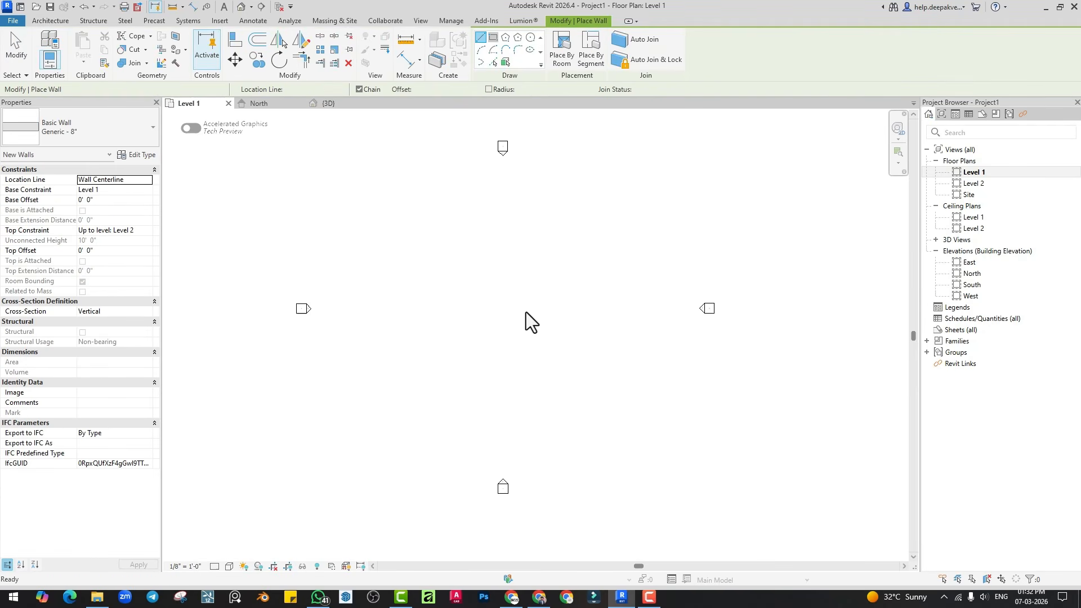
{"action": "left_click", "coordinate": [428, 269]}
{"action": "left_click", "coordinate": [562, 330]}
{"action": "scroll", "coordinate": [586, 293], "scroll_direction": "up", "scroll_amount": 2}
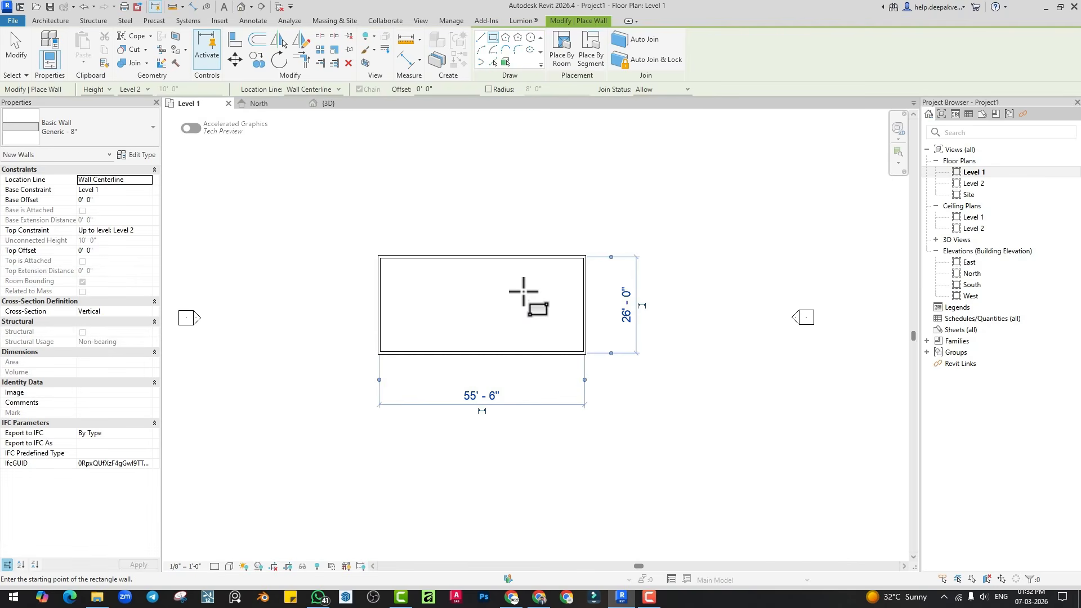
{"action": "key", "text": "Escape"}
{"action": "key", "text": "Escape"}
- Create a Generic - 12" roof by footprint on Level 2 from a rectangular boundary matching the outer wall corners
{"action": "left_click", "coordinate": [208, 60]}
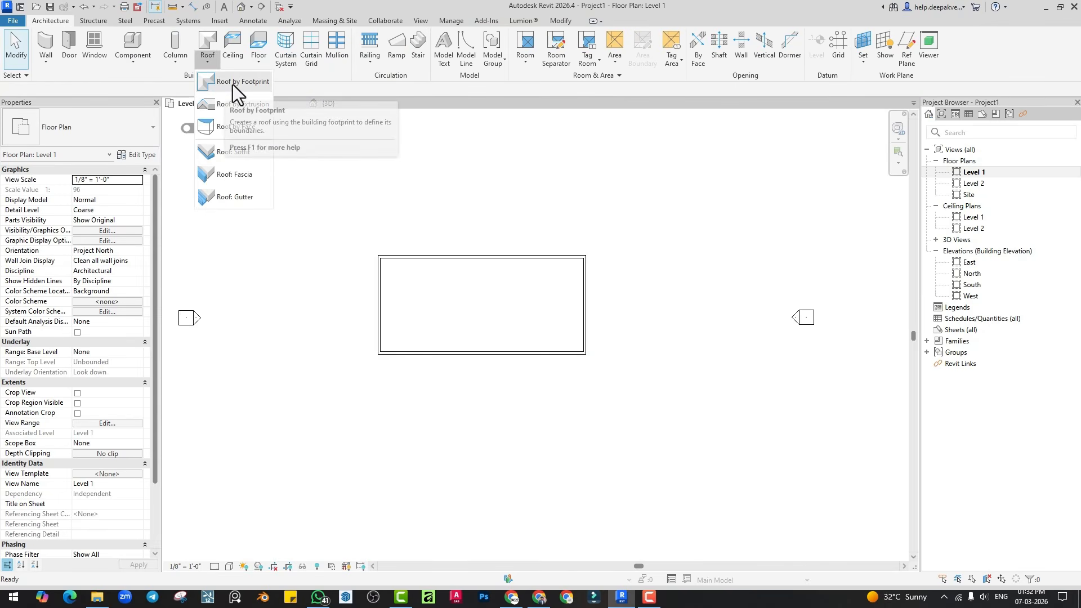
{"action": "left_click", "coordinate": [232, 85]}
{"action": "left_click", "coordinate": [475, 342]}
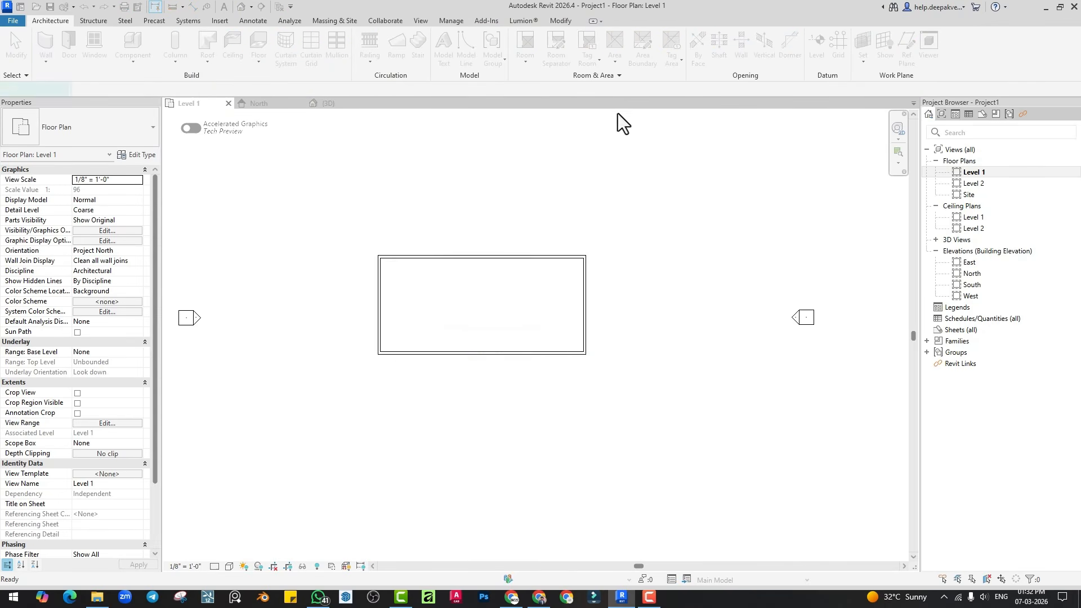
{"action": "left_click", "coordinate": [578, 39]}
{"action": "left_click", "coordinate": [369, 253]}
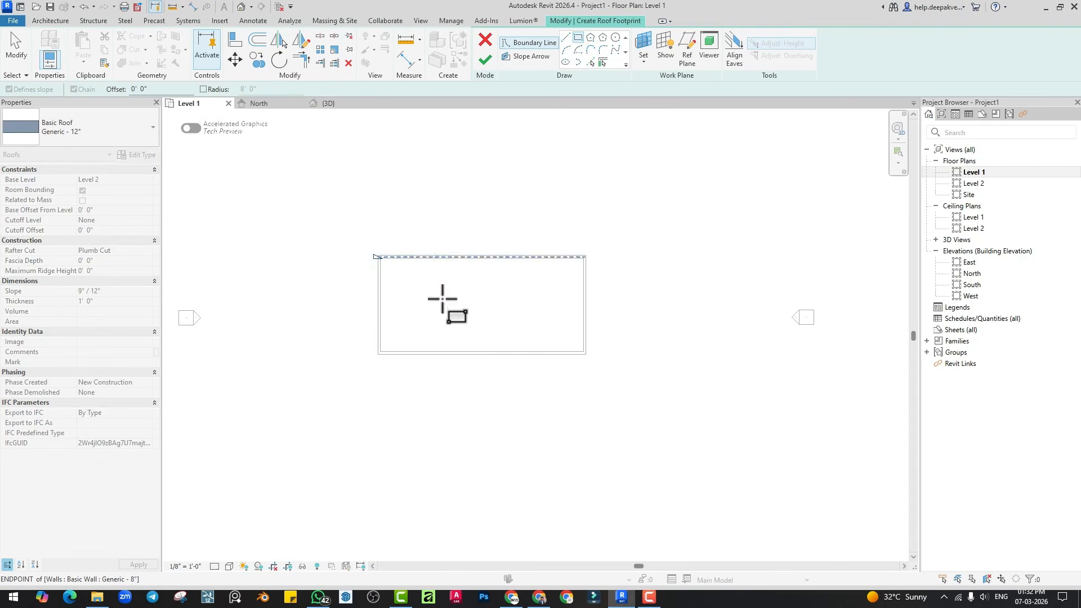
{"action": "left_click", "coordinate": [585, 354]}
{"action": "left_click", "coordinate": [484, 59]}
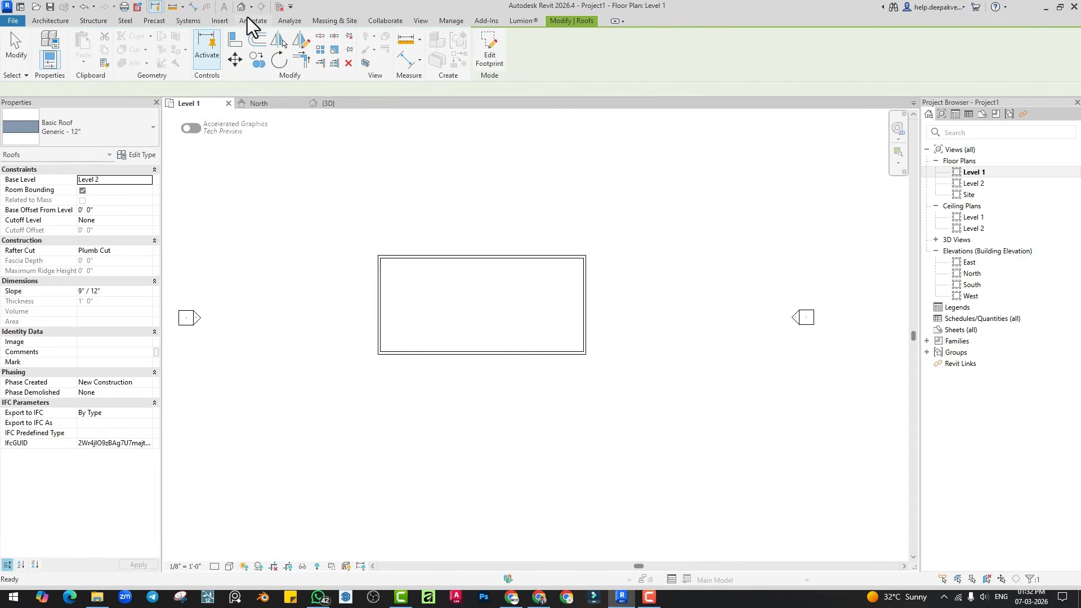
- In the 3D view, edit the roof footprint and turn off Defines Slope for all four boundary lines
{"action": "left_click", "coordinate": [241, 6]}
{"action": "middle_click_drag", "start_coordinate": [549, 298], "coordinate": [588, 349], "text": "shift"}
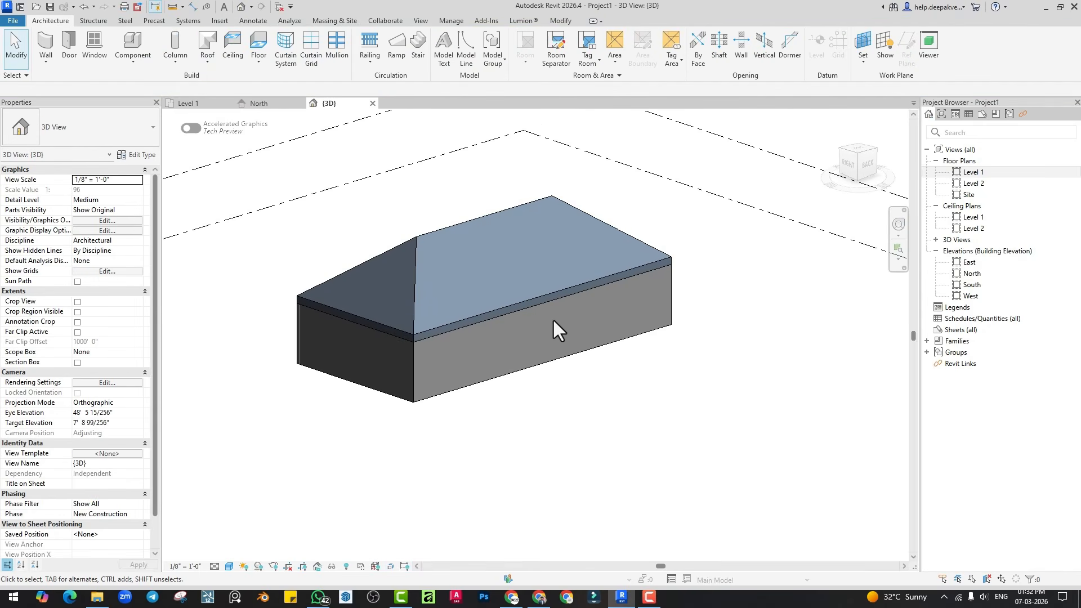
{"action": "double_click", "coordinate": [441, 230]}
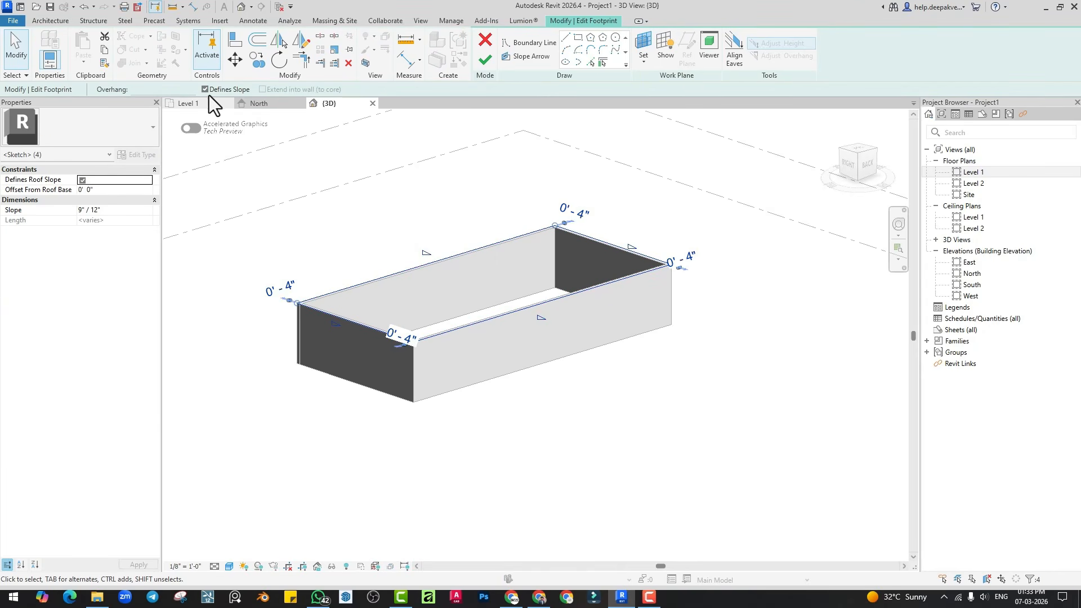
{"action": "left_click", "coordinate": [206, 90]}
{"action": "left_click", "coordinate": [485, 59]}
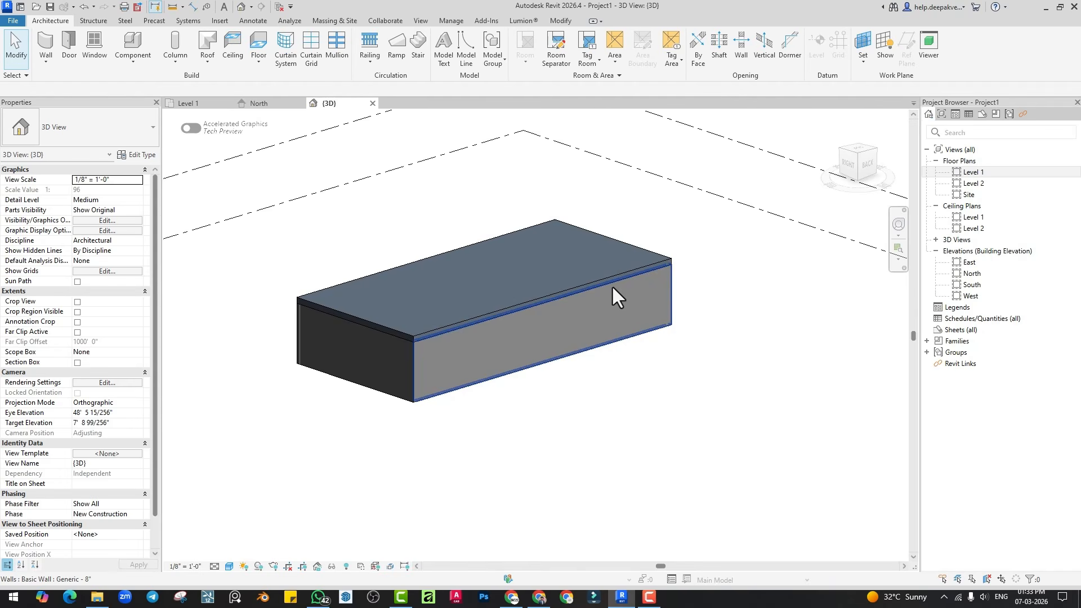
- Delete the flat roof from the walls and open the North elevation
{"action": "left_click", "coordinate": [586, 283]}
{"action": "key", "text": "Delete"}
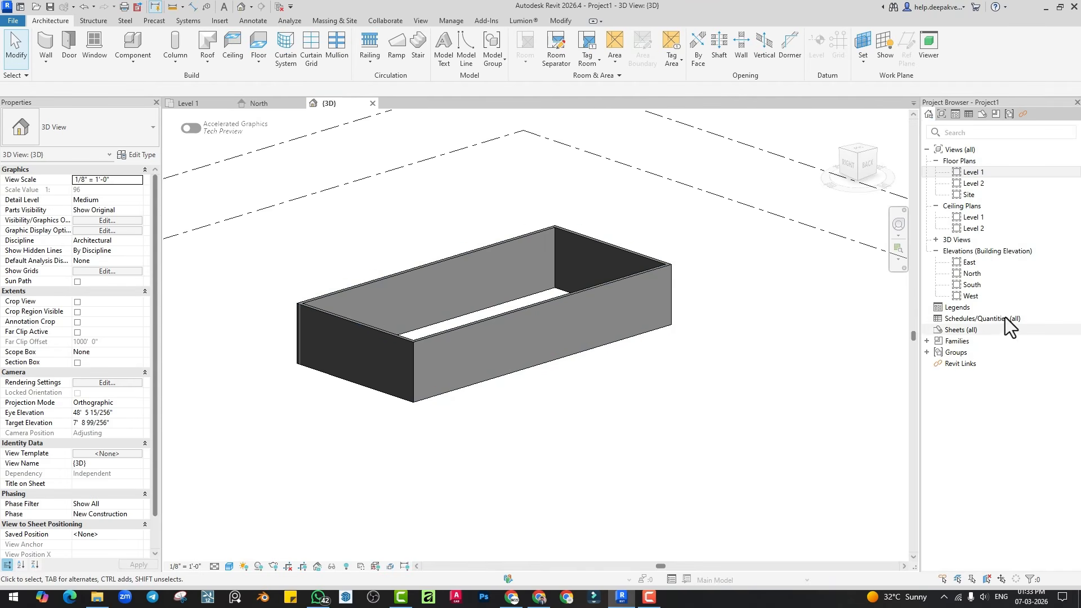
{"action": "double_click", "coordinate": [972, 274]}
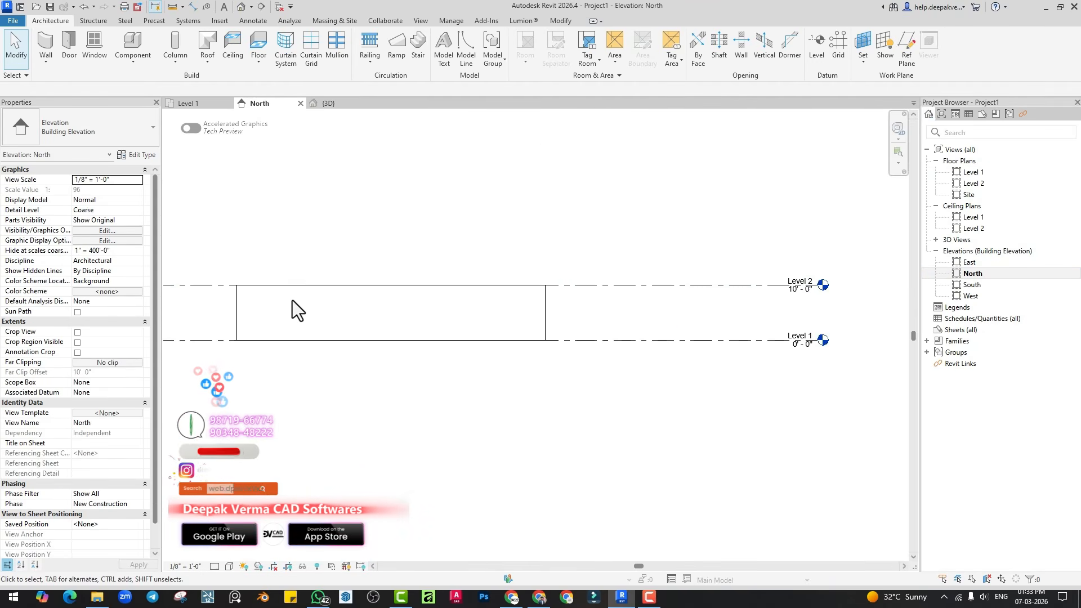
{"action": "middle_click_drag", "start_coordinate": [422, 337], "coordinate": [607, 364]}
{"action": "scroll", "coordinate": [579, 356], "scroll_direction": "up", "scroll_amount": 2}
- Mark two freehand roof outlines, one wavy and one peaked, over the wall with the screen pen and clear them
{"action": "key", "text": "ctrl+shift+3"}
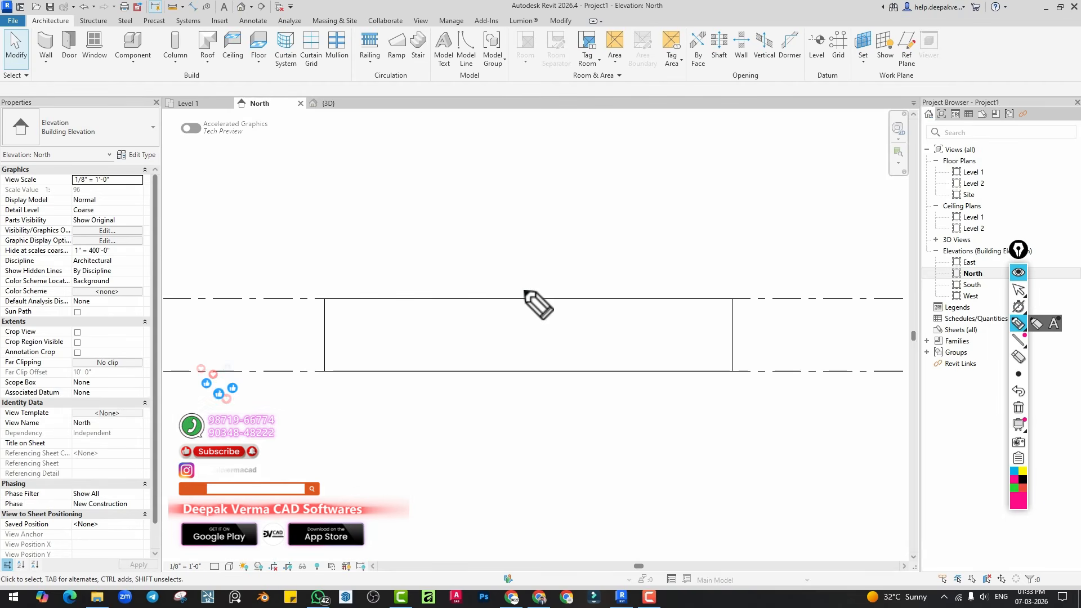
{"action": "mouse_move", "coordinate": [303, 309]}
{"action": "left_mouse_down"}
{"action": "mouse_move", "coordinate": [325, 291]}
{"action": "mouse_move", "coordinate": [500, 264]}
{"action": "mouse_move", "coordinate": [780, 300]}
{"action": "left_mouse_up"}
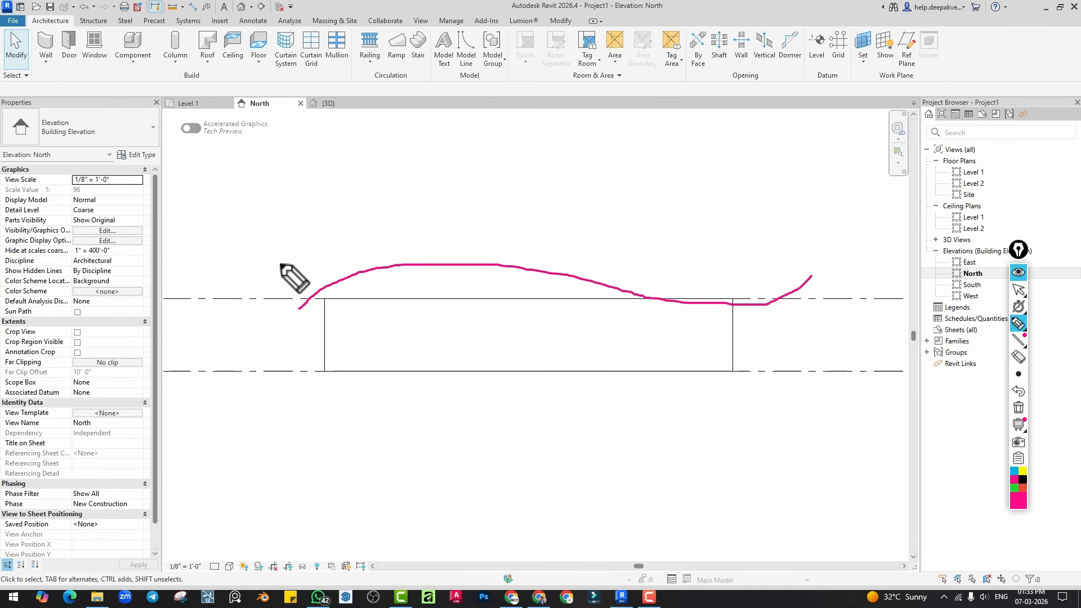
{"action": "mouse_move", "coordinate": [352, 237]}
{"action": "left_mouse_down"}
{"action": "mouse_move", "coordinate": [630, 315]}
{"action": "mouse_move", "coordinate": [792, 241]}
{"action": "left_mouse_up"}
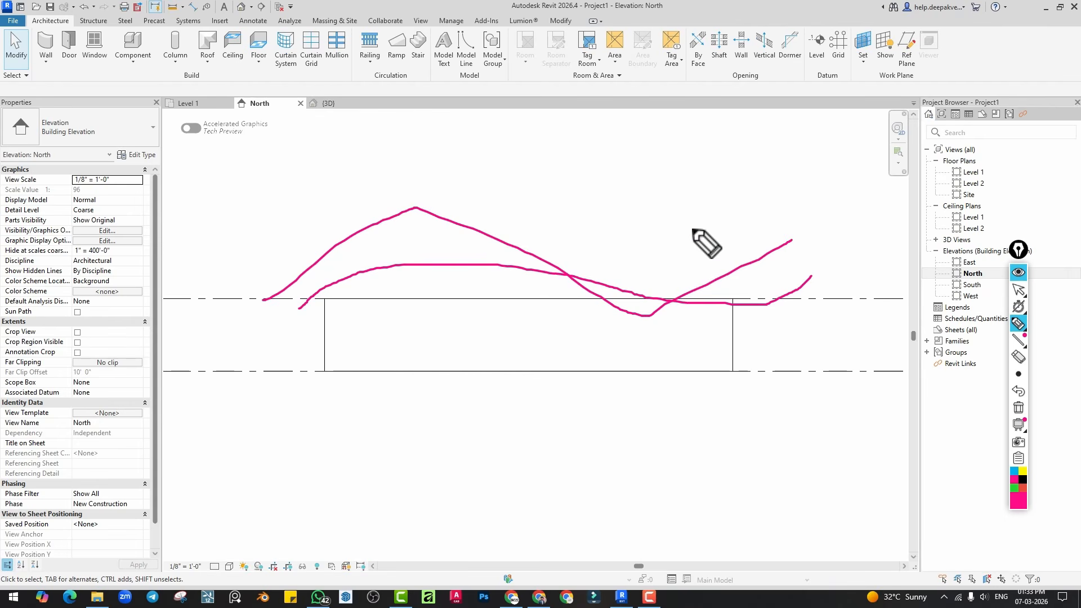
{"action": "left_click", "coordinate": [1019, 410]}
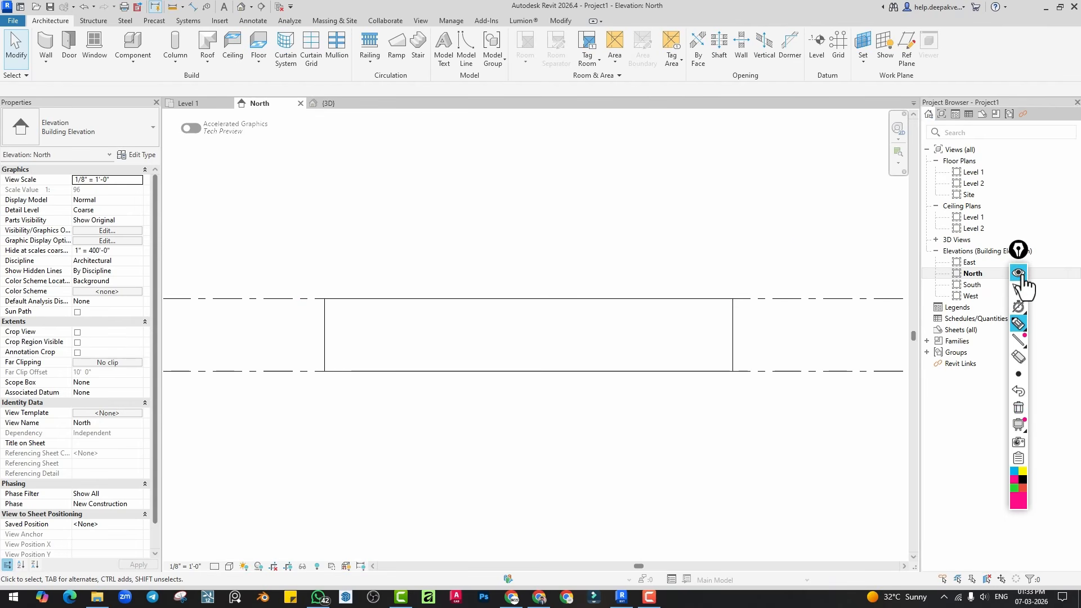
{"action": "left_click", "coordinate": [1019, 273]}
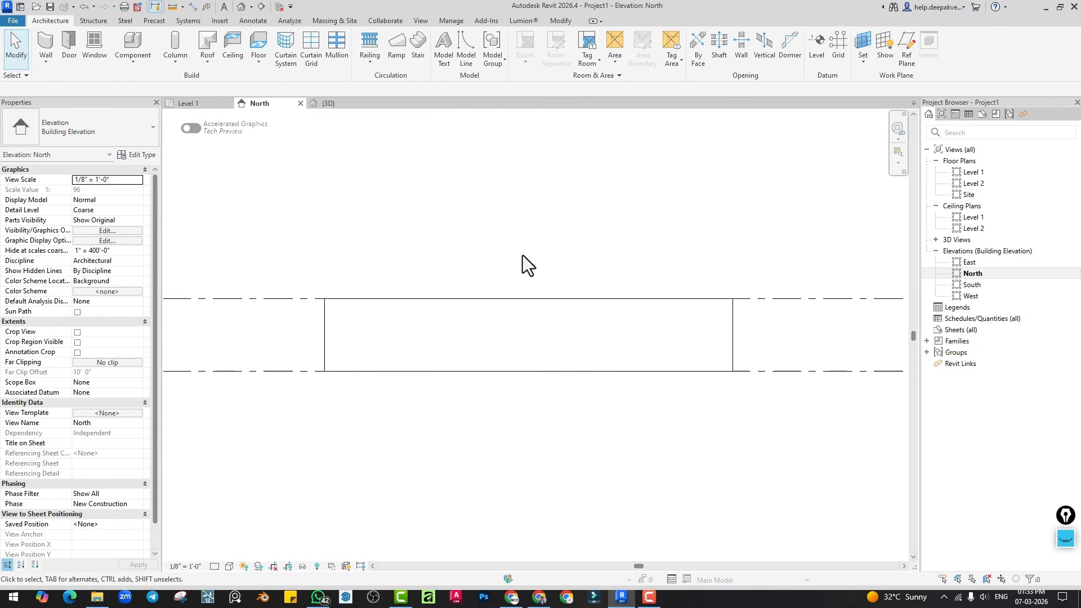
{"action": "mouse_move", "coordinate": [523, 256]}
{"action": "middle_mouse_down"}
{"action": "mouse_move", "coordinate": [484, 255]}
{"action": "mouse_move", "coordinate": [522, 273]}
{"action": "middle_mouse_up"}
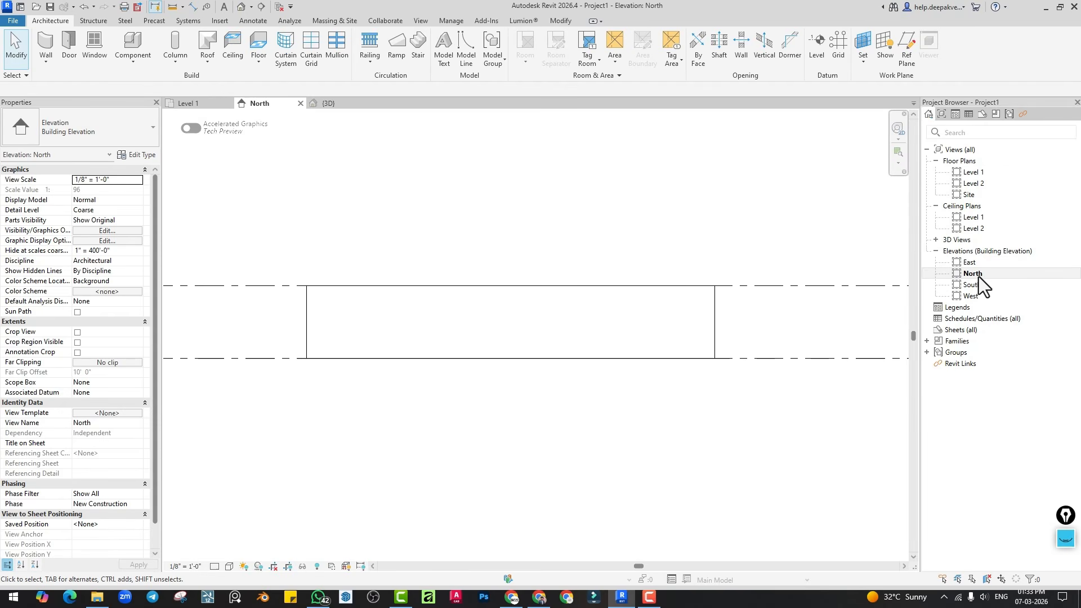
{"action": "middle_click_drag", "start_coordinate": [563, 275], "coordinate": [551, 280]}
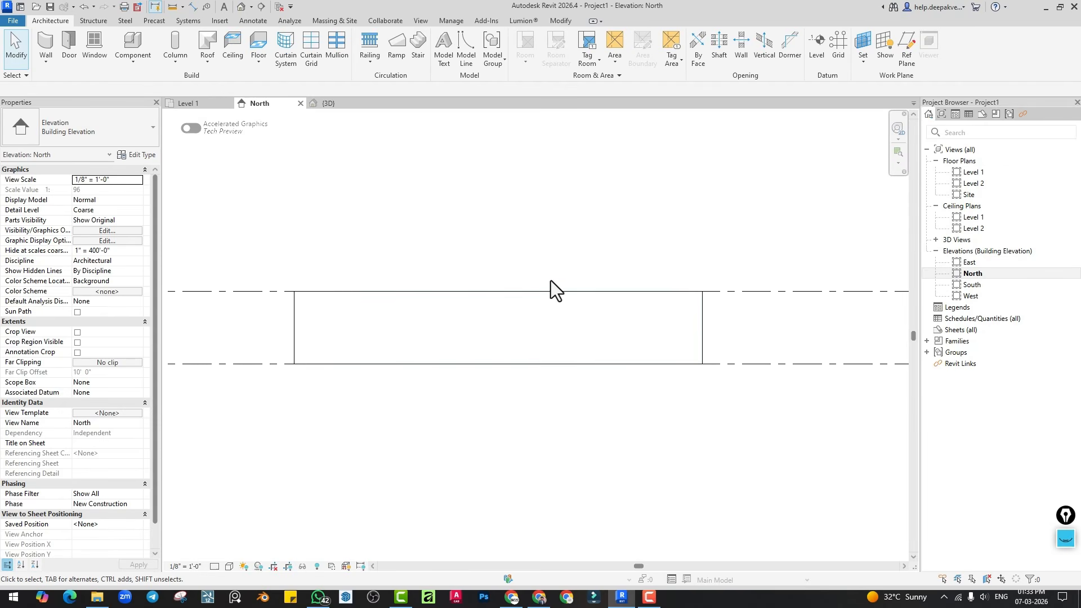
{"action": "left_click", "coordinate": [203, 63]}
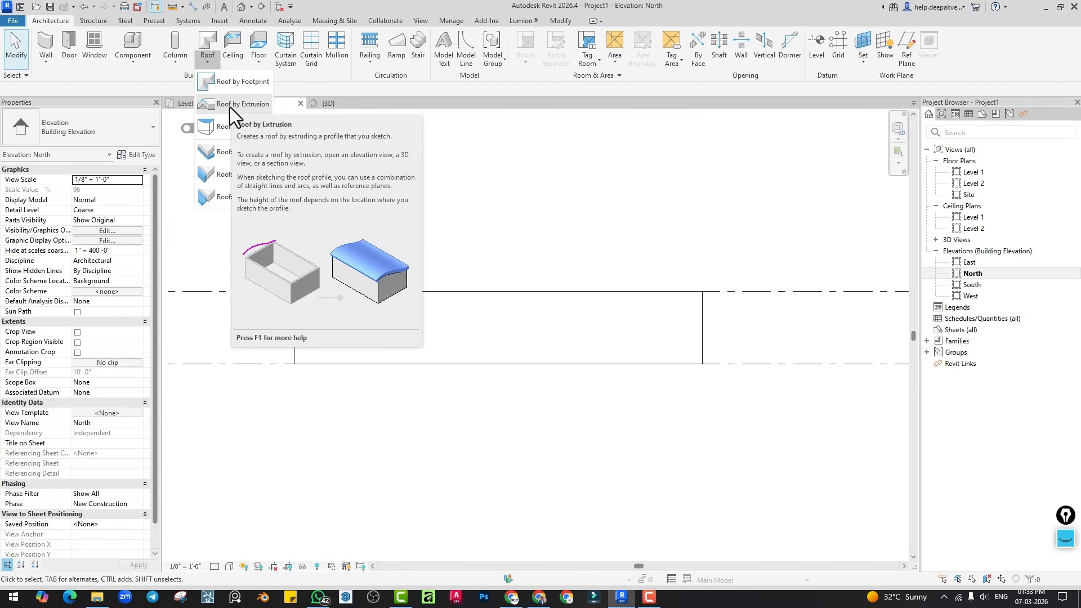
{"action": "left_click", "coordinate": [230, 107]}
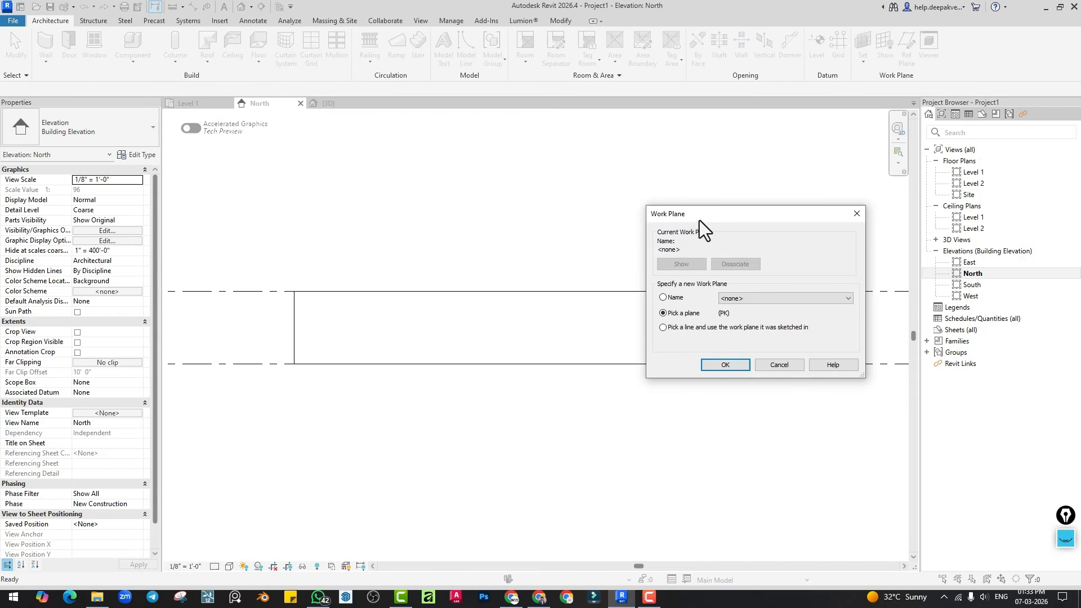
{"action": "left_click_drag", "start_coordinate": [699, 220], "coordinate": [698, 217]}
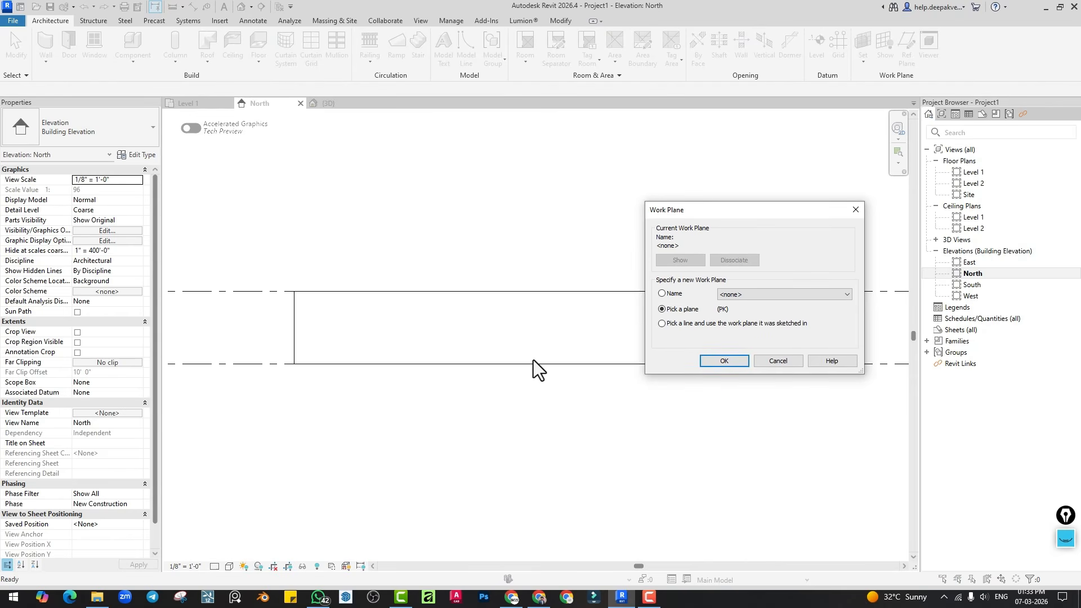
{"action": "left_click", "coordinate": [788, 361]}
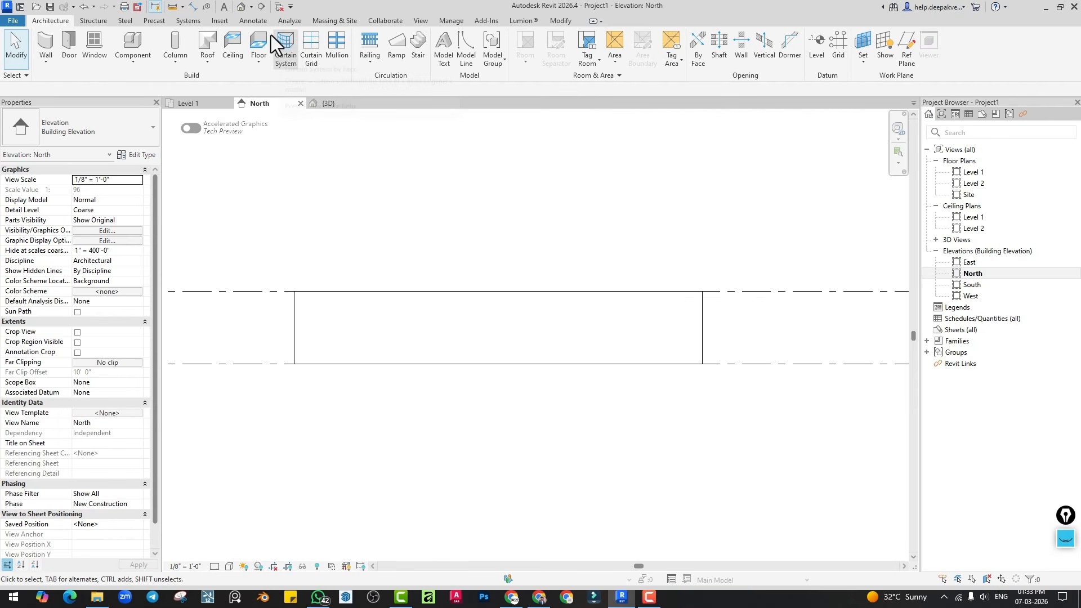
- Show the active work plane in the 3D view and examine how it lies relative to the walls
{"action": "left_click", "coordinate": [241, 8]}
{"action": "scroll", "coordinate": [587, 375], "scroll_direction": "down", "scroll_amount": 1}
{"action": "middle_click_drag", "start_coordinate": [607, 388], "coordinate": [609, 405], "text": "shift"}
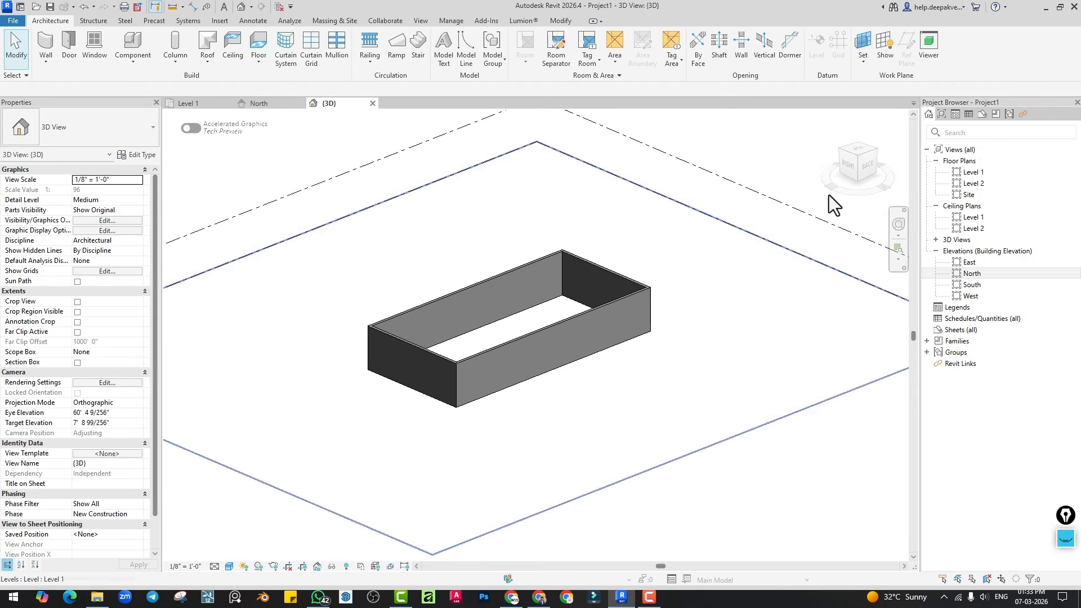
{"action": "left_click", "coordinate": [883, 58]}
{"action": "scroll", "coordinate": [644, 346], "scroll_direction": "down", "scroll_amount": 1}
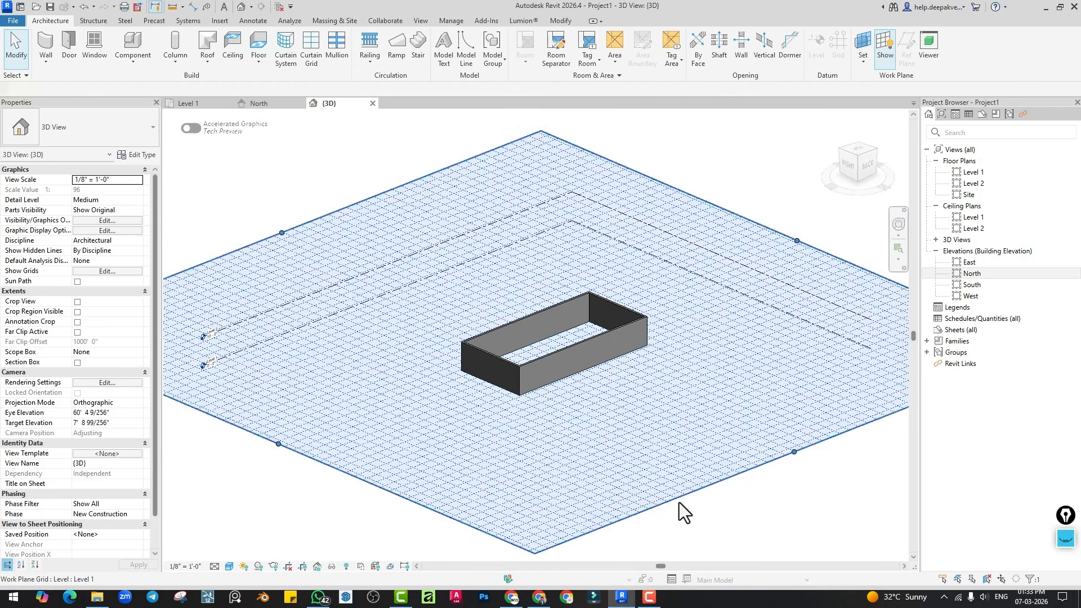
{"action": "mouse_move", "coordinate": [679, 502]}
{"action": "middle_mouse_down", "text": "shift"}
{"action": "mouse_move", "coordinate": [611, 437]}
{"action": "mouse_move", "coordinate": [695, 501]}
{"action": "mouse_move", "coordinate": [688, 511]}
{"action": "middle_mouse_up", "text": "shift"}
{"action": "left_click", "coordinate": [613, 472]}
{"action": "scroll", "coordinate": [529, 383], "scroll_direction": "up", "scroll_amount": 1}
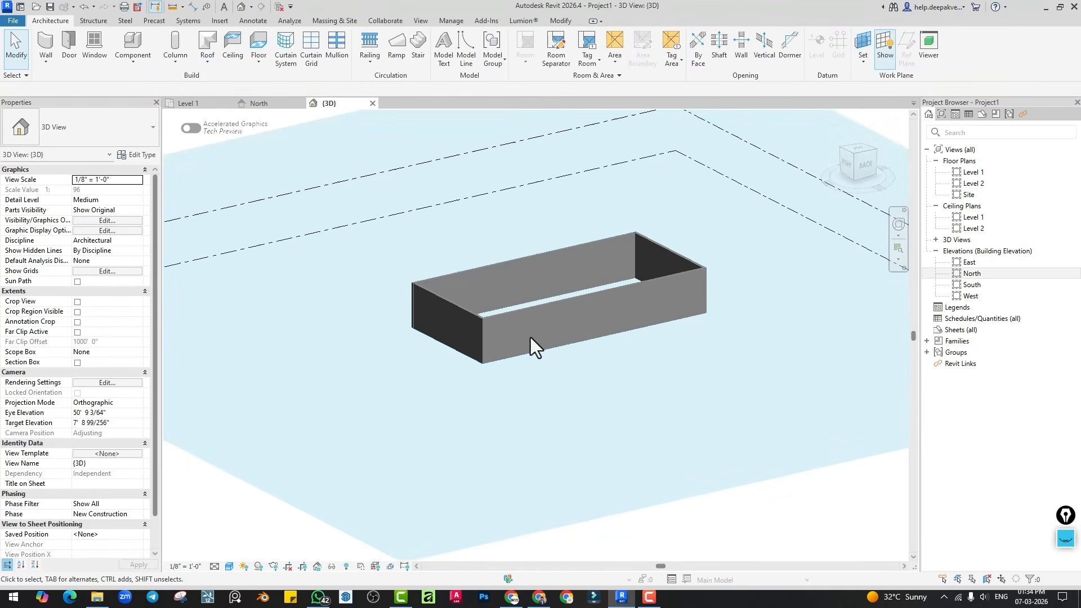
{"action": "scroll", "coordinate": [549, 308], "scroll_direction": "up", "scroll_amount": 2}
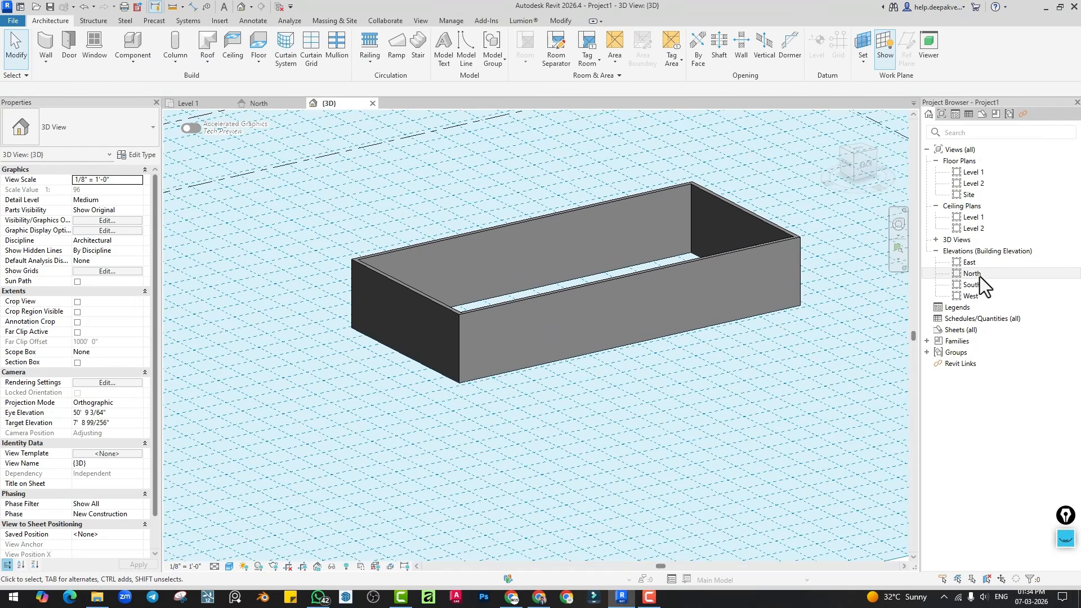
- In the North elevation, start a roof by extrusion on the north wall's plane, with reference level Level 2 and offset 0' 0"
{"action": "double_click", "coordinate": [964, 274]}
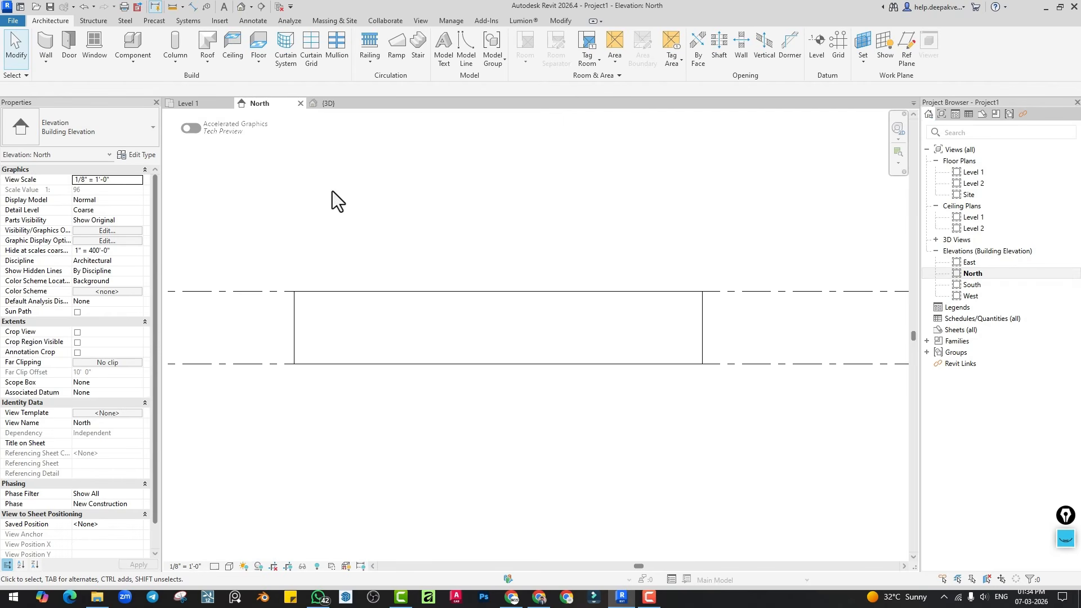
{"action": "left_click", "coordinate": [204, 60]}
{"action": "left_click", "coordinate": [221, 103]}
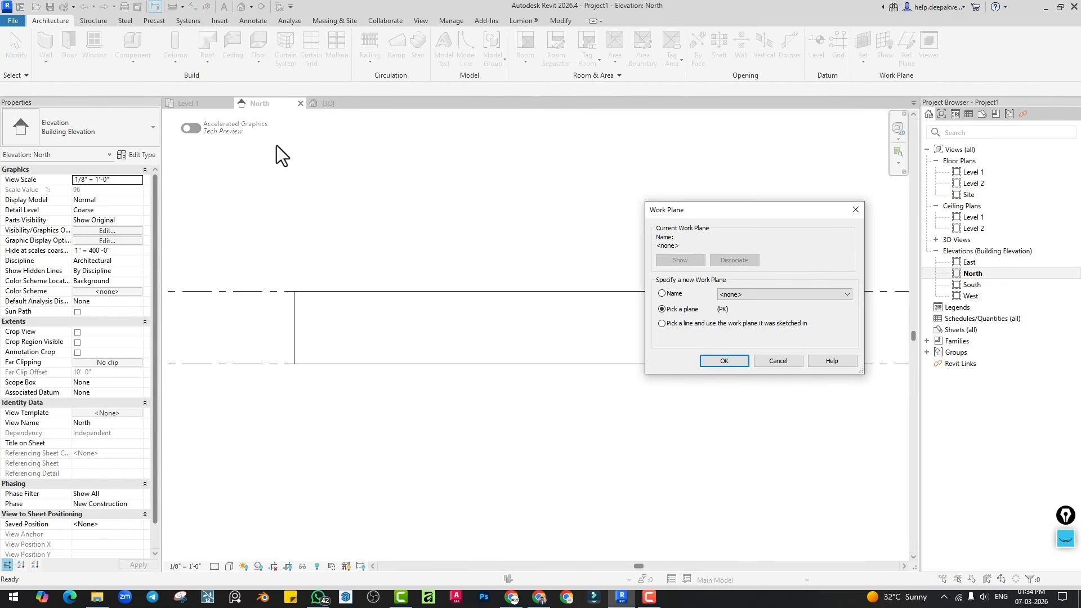
{"action": "left_click_drag", "start_coordinate": [674, 215], "coordinate": [698, 208]}
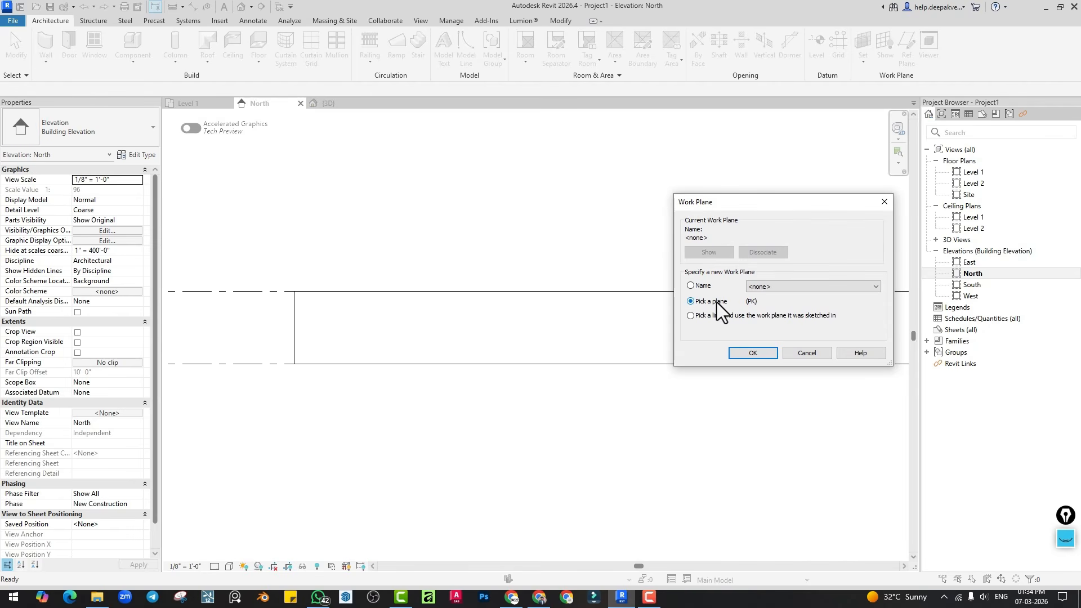
{"action": "left_click", "coordinate": [752, 353]}
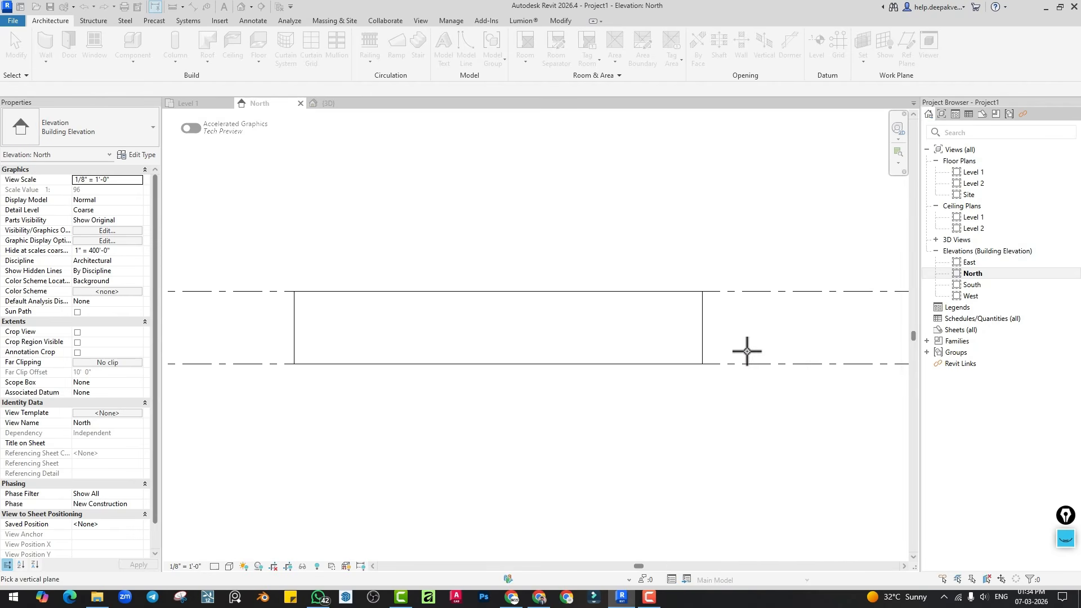
{"action": "left_click", "coordinate": [540, 292]}
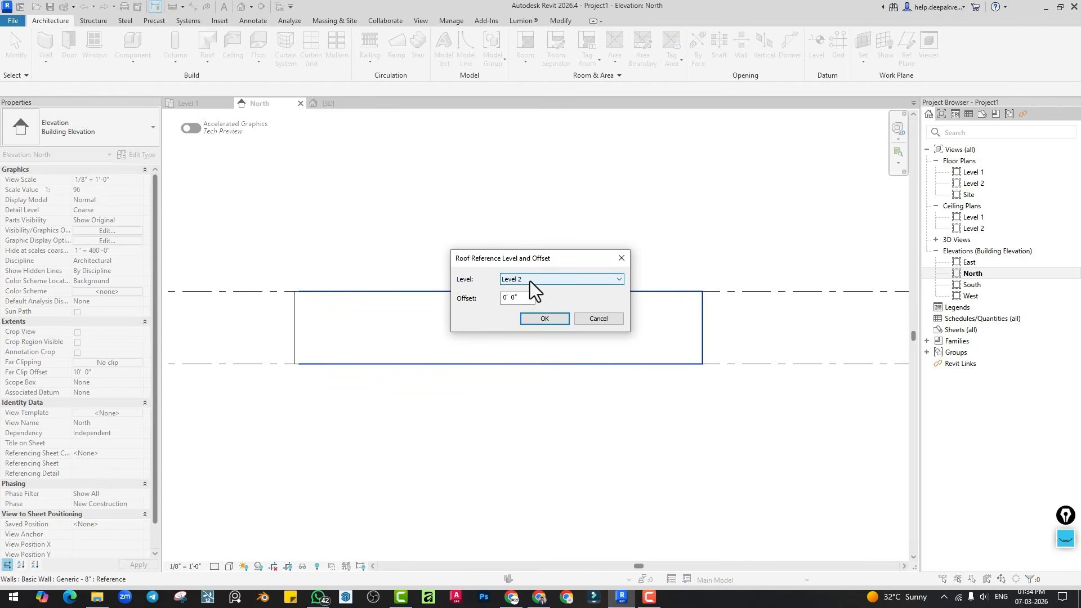
{"action": "left_click", "coordinate": [551, 318]}
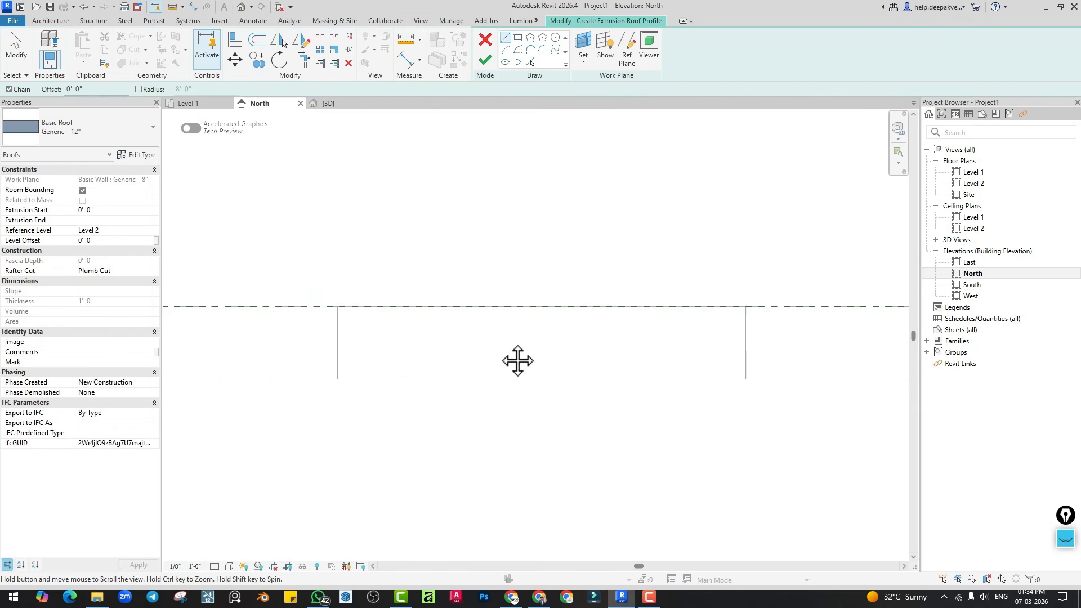
- Sketch a zigzag roof profile of three connected lines over the wall, the last two about 30' and 24' long, and finish the roof
{"action": "middle_click_drag", "start_coordinate": [437, 216], "coordinate": [414, 210]}
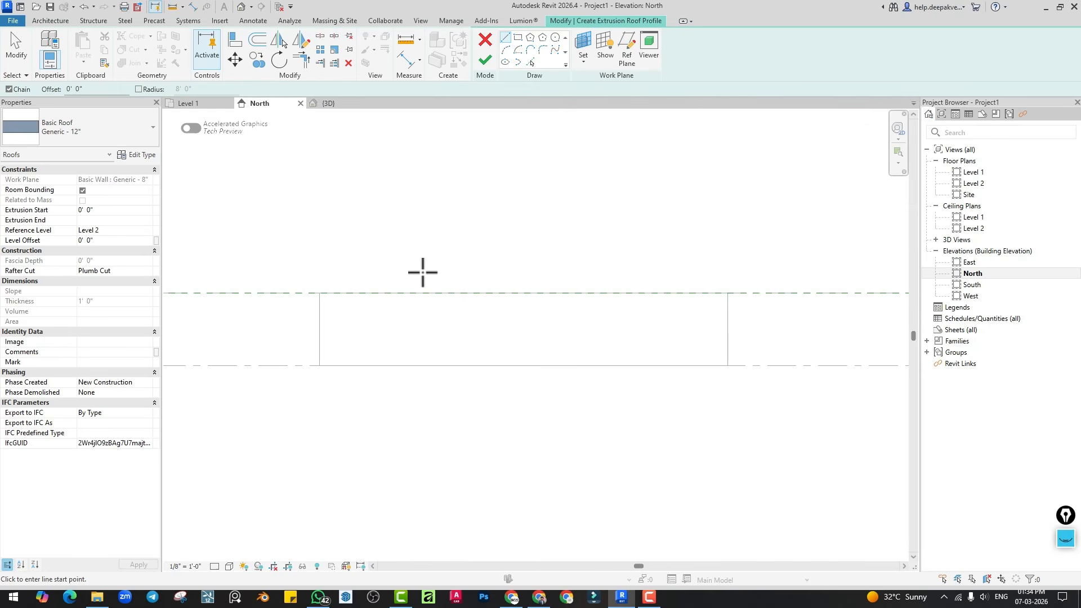
{"action": "left_click", "coordinate": [265, 305]}
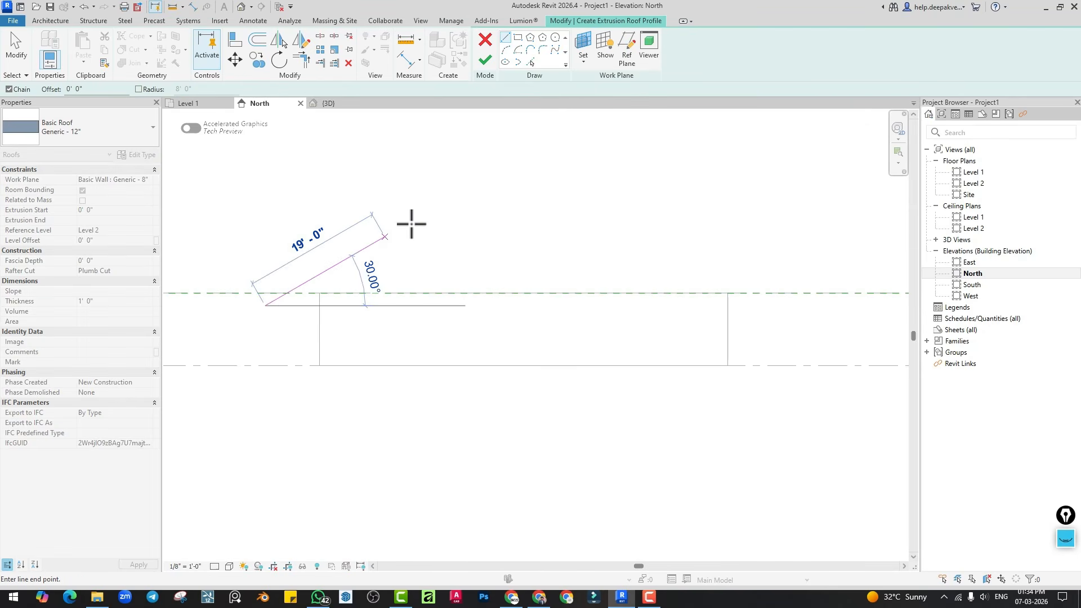
{"action": "left_click", "coordinate": [440, 209]}
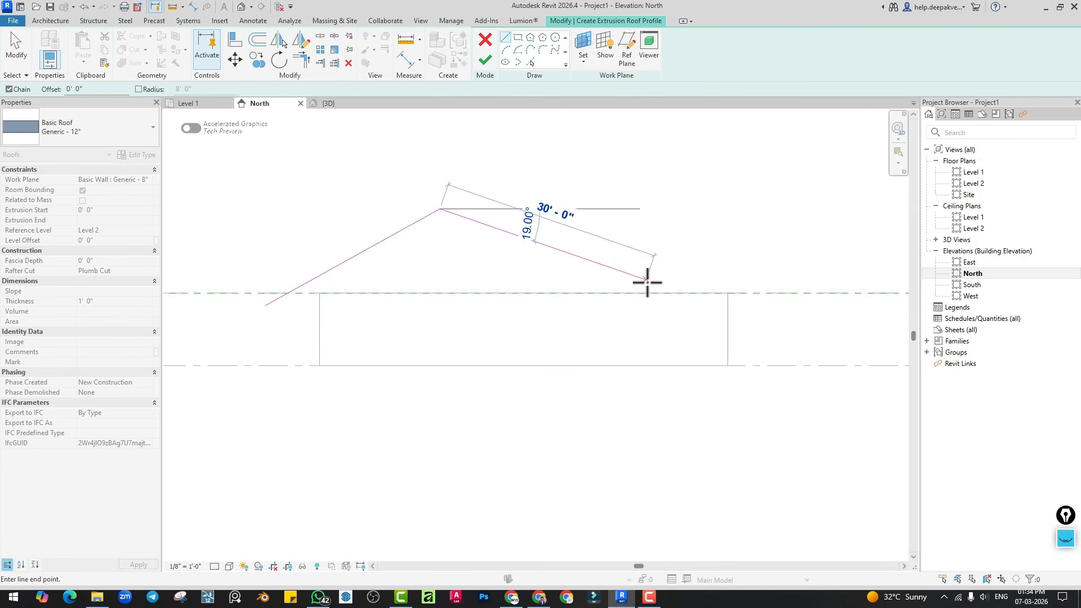
{"action": "left_click", "coordinate": [647, 280]}
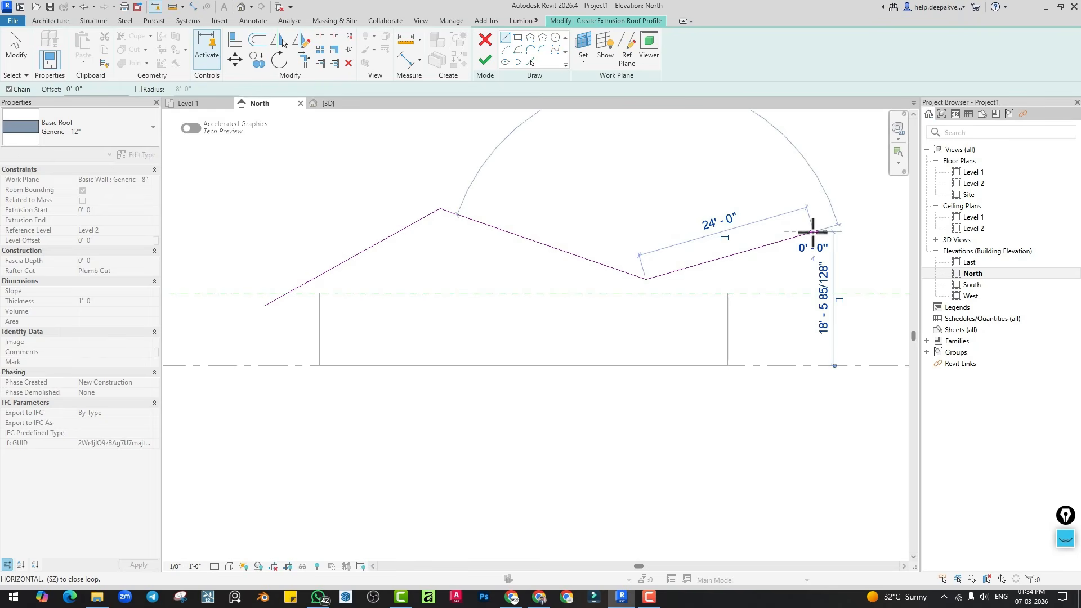
{"action": "key", "text": "Escape"}
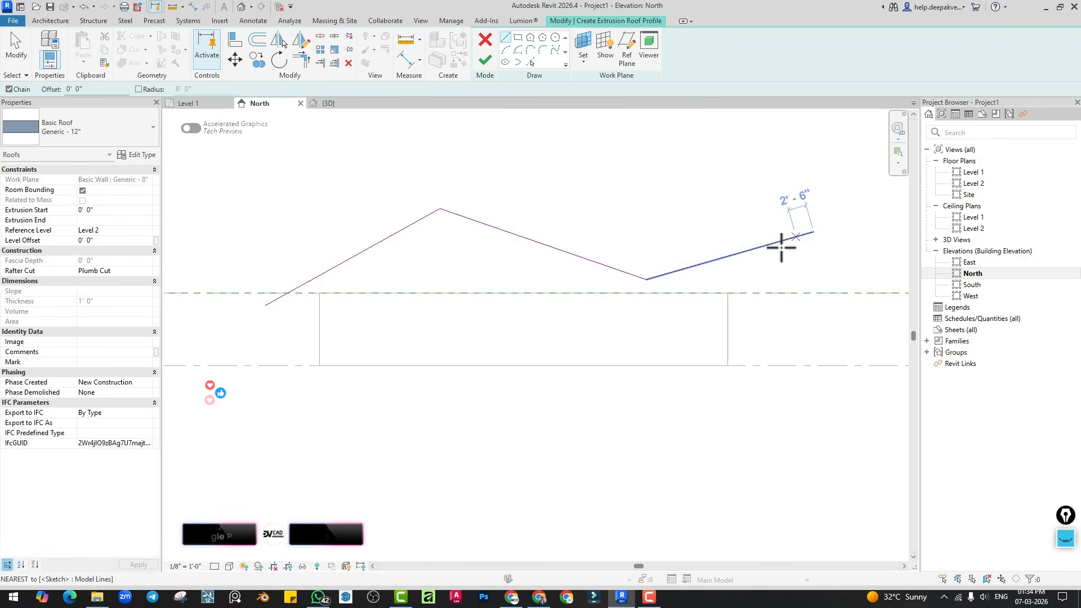
{"action": "left_click", "coordinate": [485, 59]}
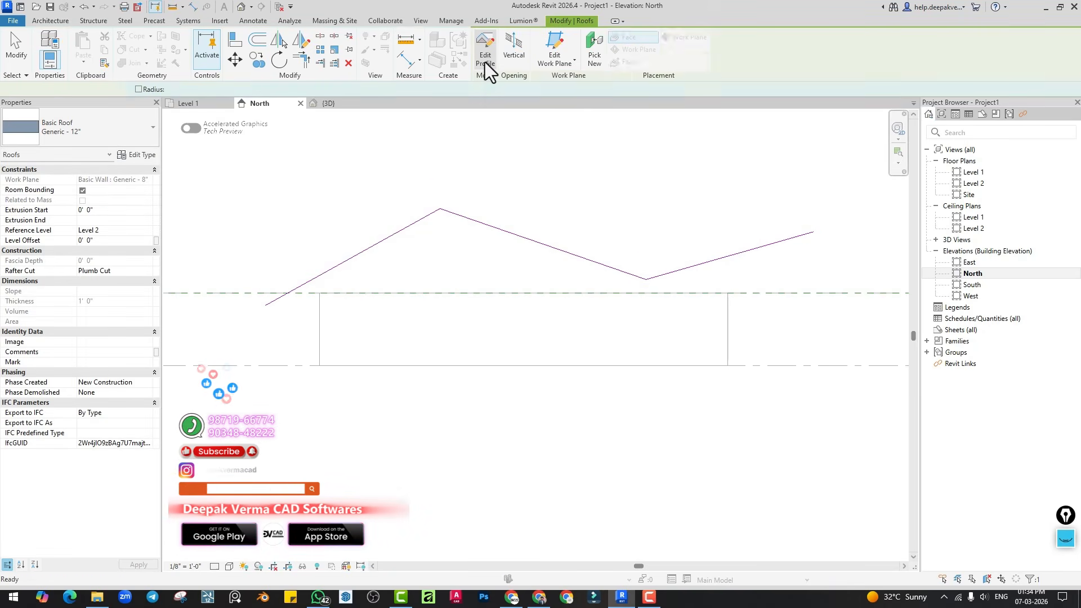
- Open the 3D view of the building and turn off the work plane display
{"action": "left_click", "coordinate": [241, 7]}
{"action": "scroll", "coordinate": [558, 332], "scroll_direction": "down", "scroll_amount": 1}
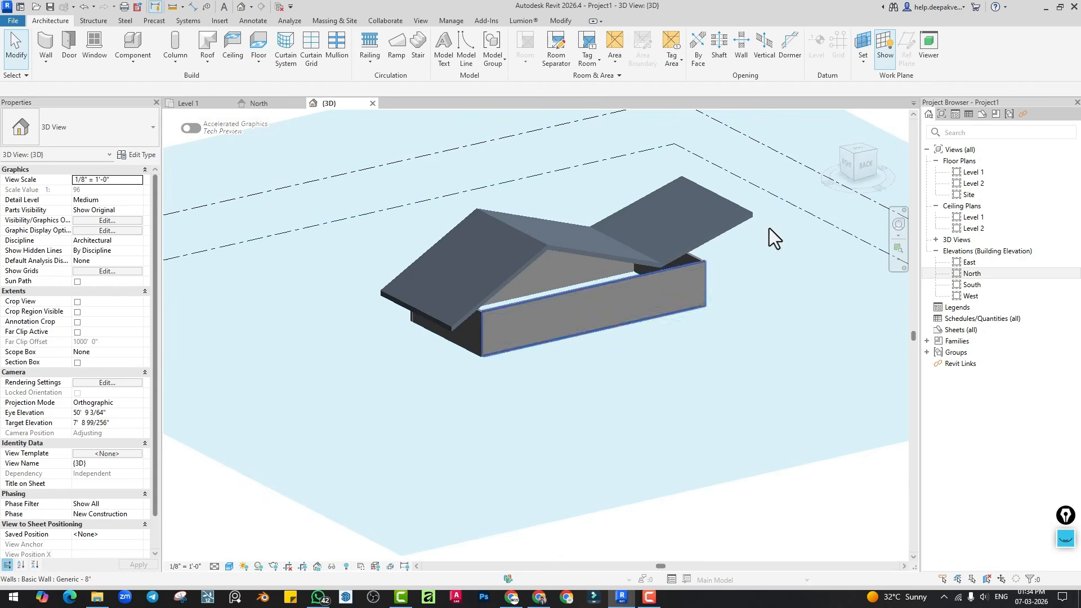
{"action": "left_click", "coordinate": [879, 62]}
- Select the whole chain of four walls and attach their tops to the zigzag roof
{"action": "middle_click_drag", "start_coordinate": [664, 340], "coordinate": [535, 420]}
{"action": "scroll", "coordinate": [508, 383], "scroll_direction": "up", "scroll_amount": 2}
{"action": "left_click", "coordinate": [507, 383]}
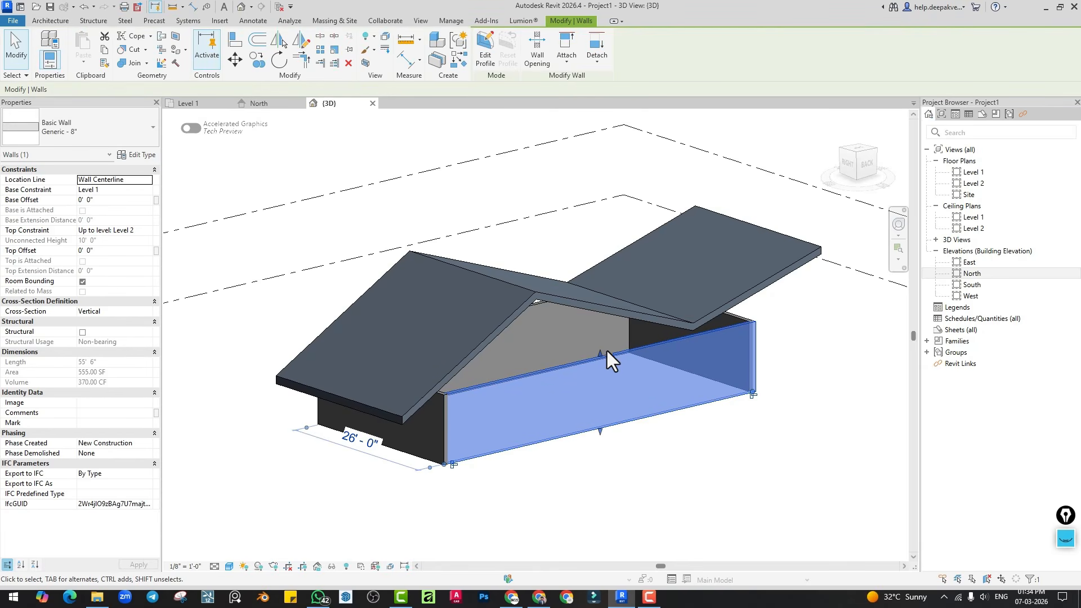
{"action": "scroll", "coordinate": [602, 353], "scroll_direction": "down", "scroll_amount": 1}
{"action": "key", "text": "Tab"}
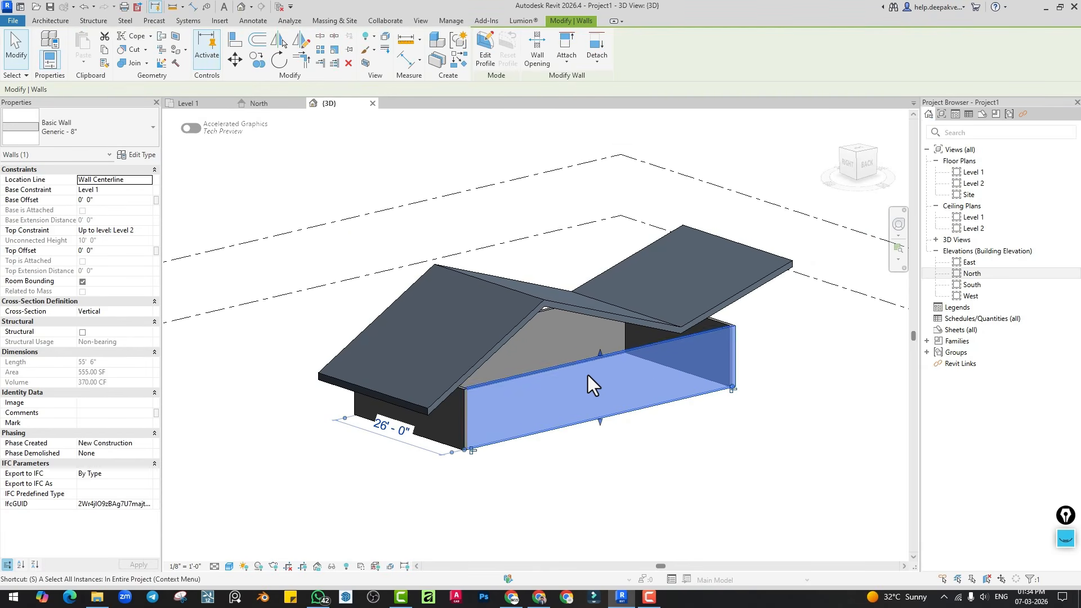
{"action": "left_click", "coordinate": [588, 372]}
{"action": "middle_click_drag", "start_coordinate": [590, 376], "coordinate": [579, 401], "text": "shift"}
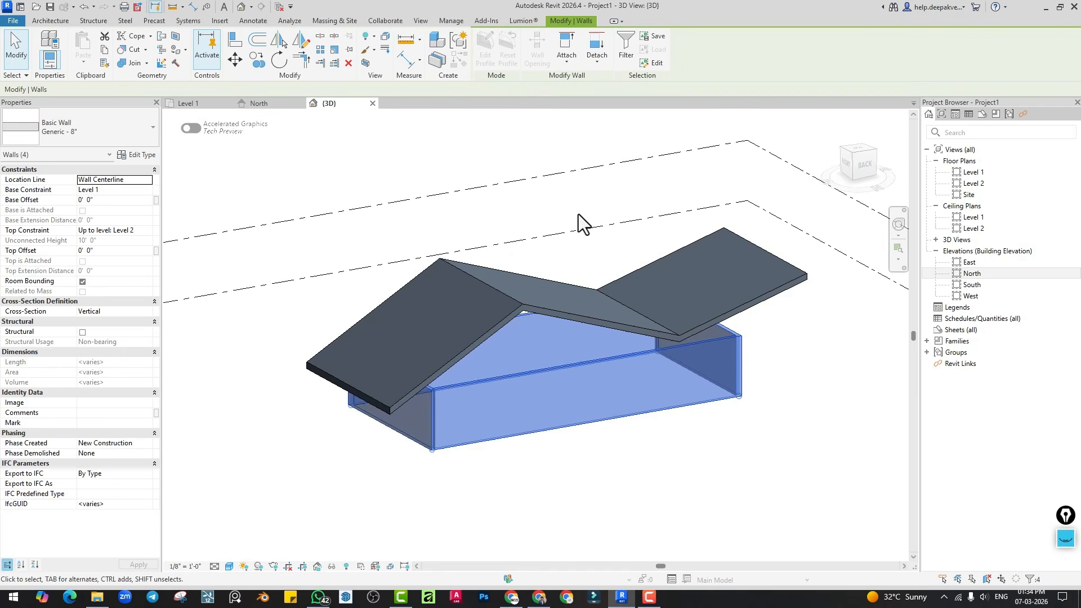
{"action": "left_click", "coordinate": [564, 57]}
{"action": "left_click", "coordinate": [578, 83]}
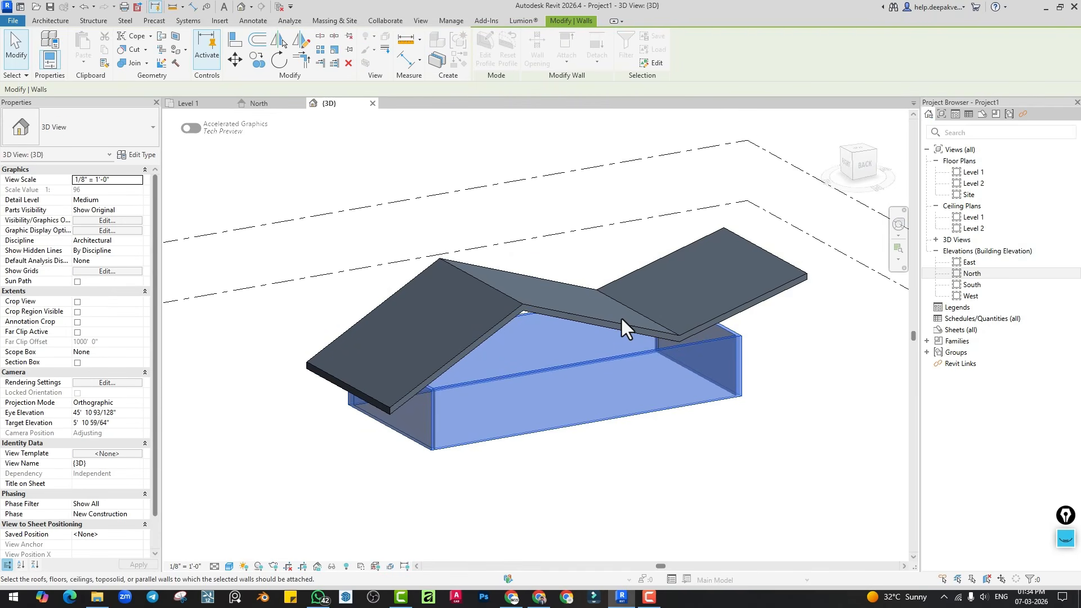
{"action": "left_click", "coordinate": [631, 334]}
- Stretch both ends of the roof beyond the walls, giving an extrusion start of about 4' 2" and an end of about -31' 3"
{"action": "middle_click_drag", "start_coordinate": [585, 458], "coordinate": [680, 507], "text": "shift"}
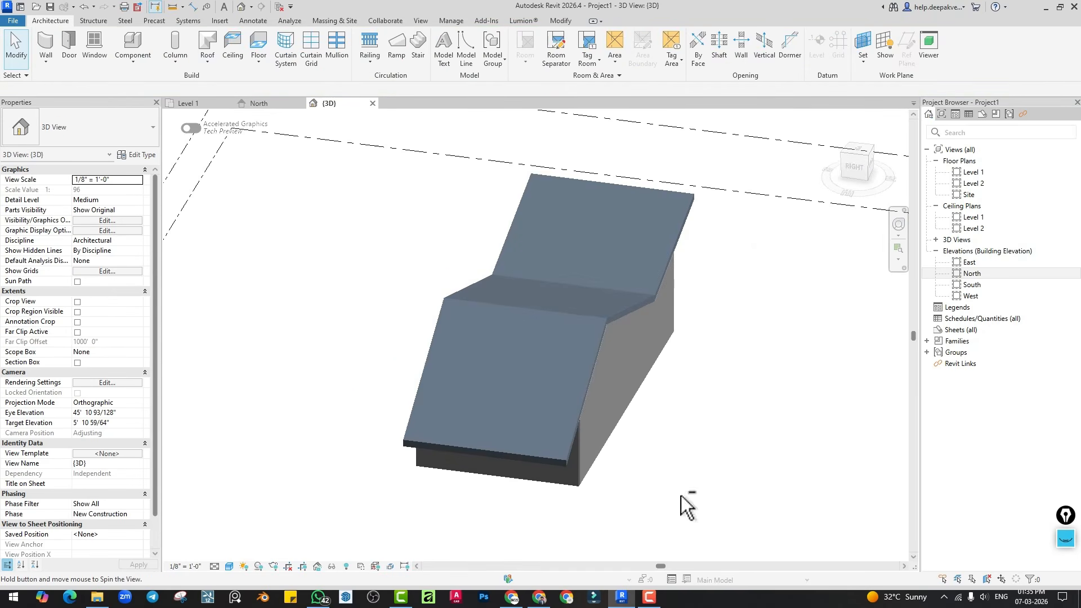
{"action": "left_click", "coordinate": [640, 293]}
{"action": "left_click_drag", "start_coordinate": [641, 320], "coordinate": [664, 315]}
{"action": "middle_click_drag", "start_coordinate": [664, 316], "coordinate": [465, 328], "text": "shift"}
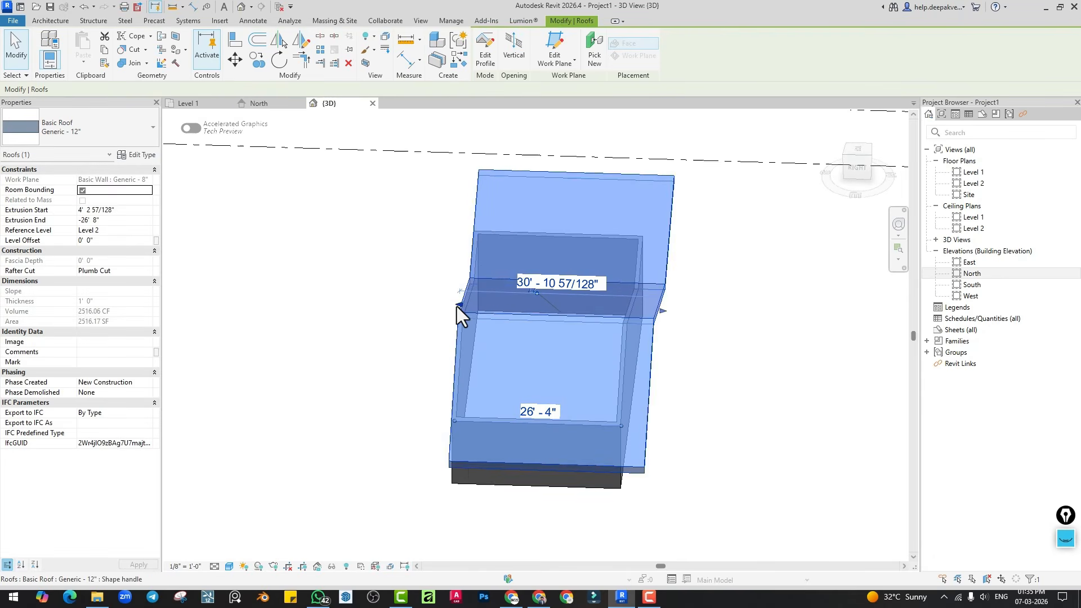
{"action": "left_click_drag", "start_coordinate": [457, 307], "coordinate": [437, 307]}
{"action": "left_click", "coordinate": [719, 376]}
{"action": "middle_click_drag", "start_coordinate": [719, 376], "coordinate": [528, 294], "text": "shift"}
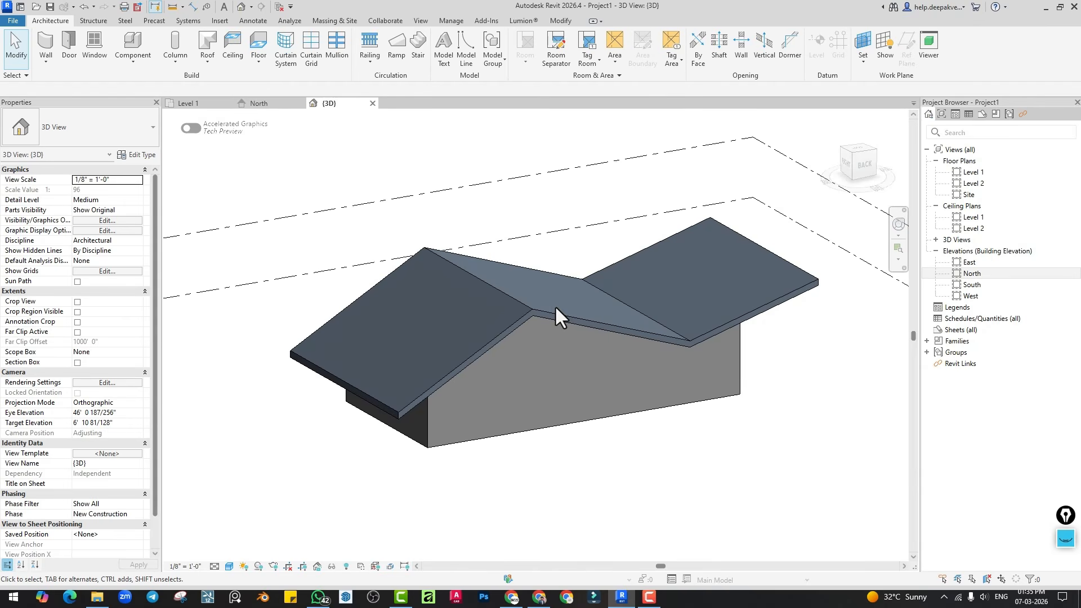
- Edit the roof's profile in the North elevation and delete its three zigzag lines
{"action": "double_click", "coordinate": [977, 272]}
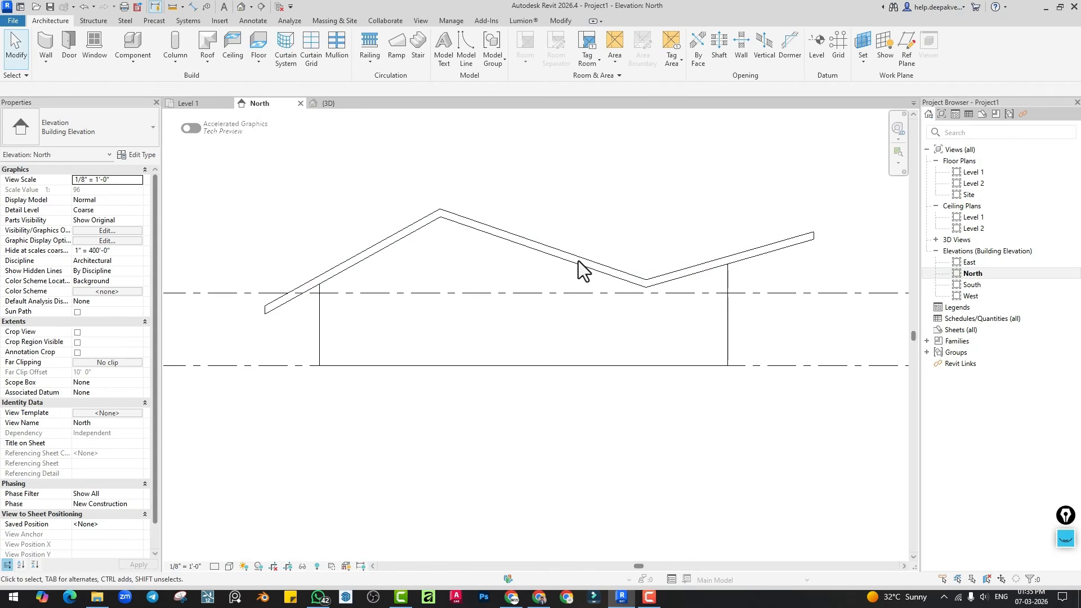
{"action": "left_click", "coordinate": [573, 260]}
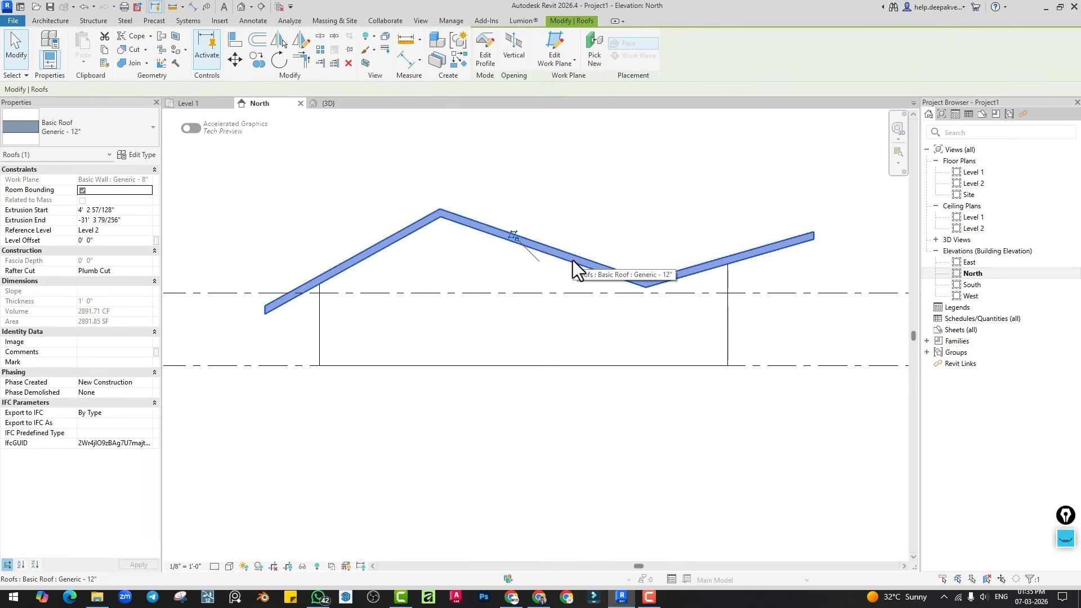
{"action": "double_click", "coordinate": [573, 260]}
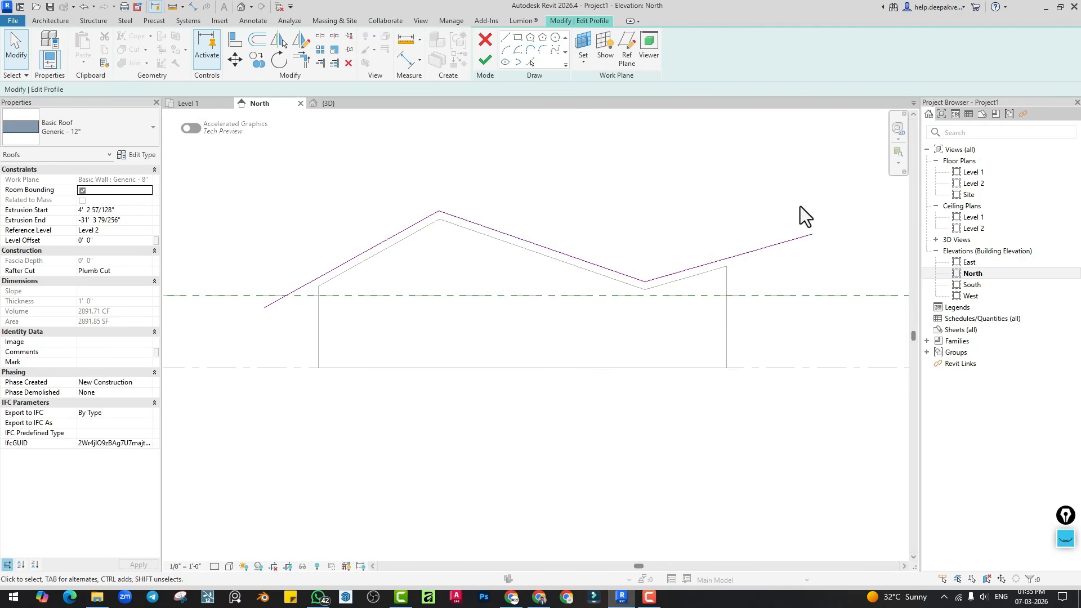
{"action": "left_click", "coordinate": [306, 264]}
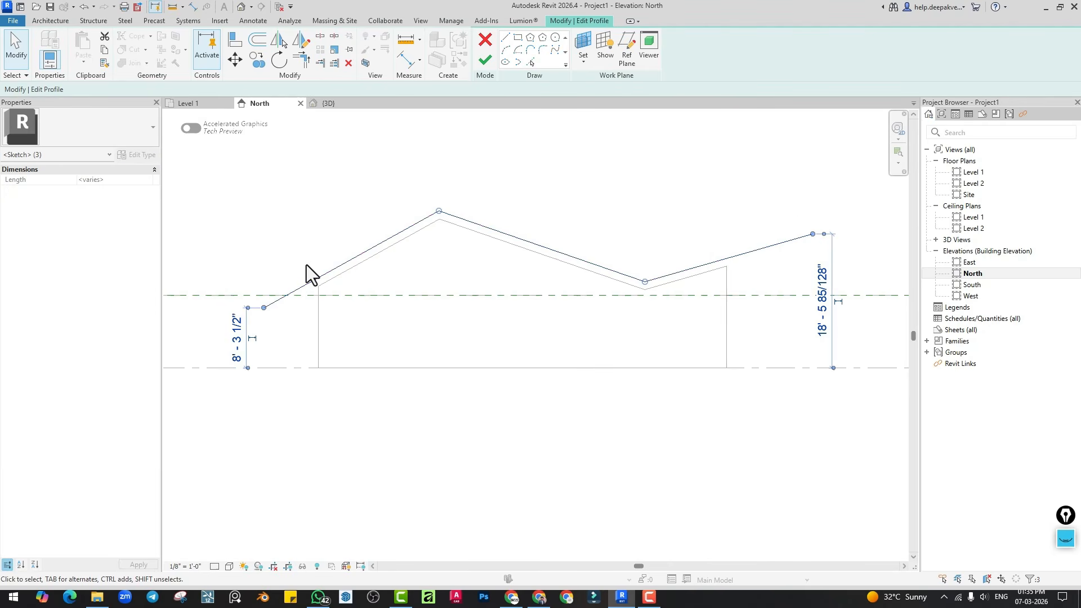
{"action": "key", "text": "Delete"}
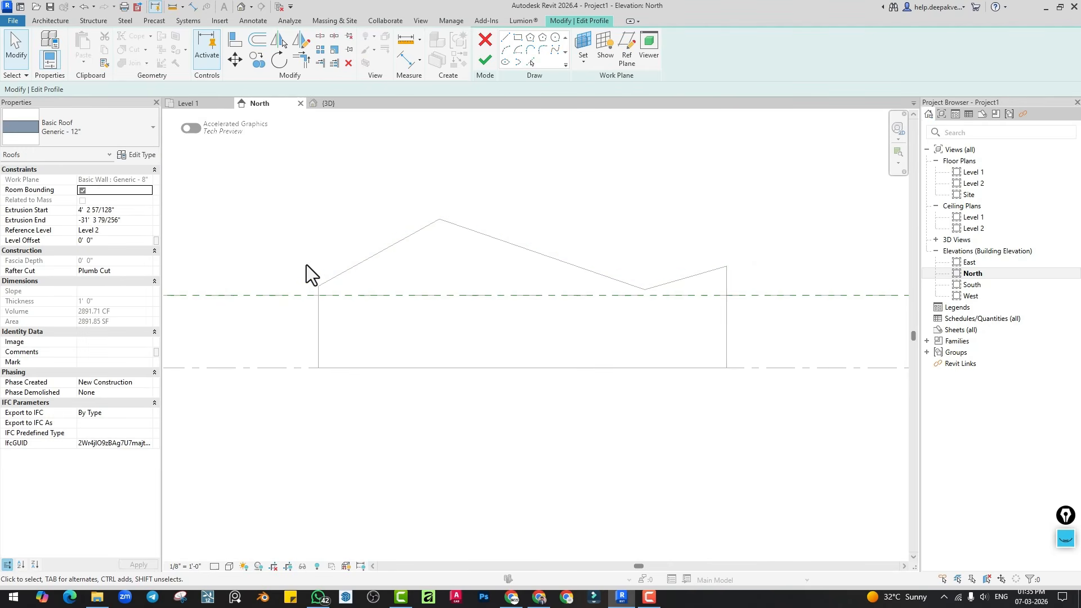
- Redraw the roof profile as three chained lines with 8' 0" radius corners, finish it and inspect the roof and north wall in 3D
{"action": "left_click", "coordinate": [503, 39]}
{"action": "left_click", "coordinate": [139, 89]}
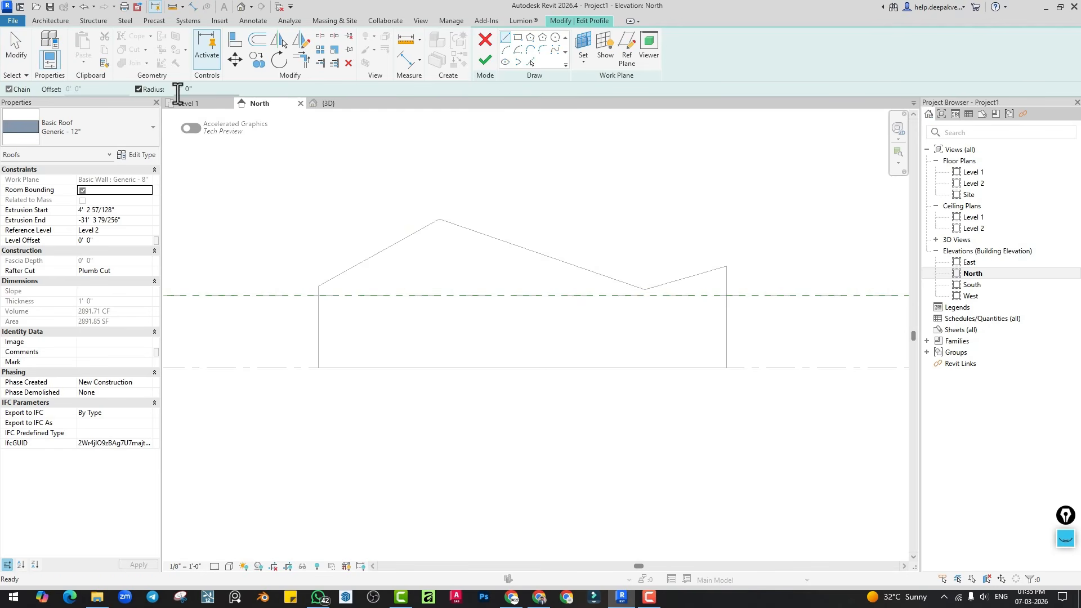
{"action": "left_click", "coordinate": [282, 306]}
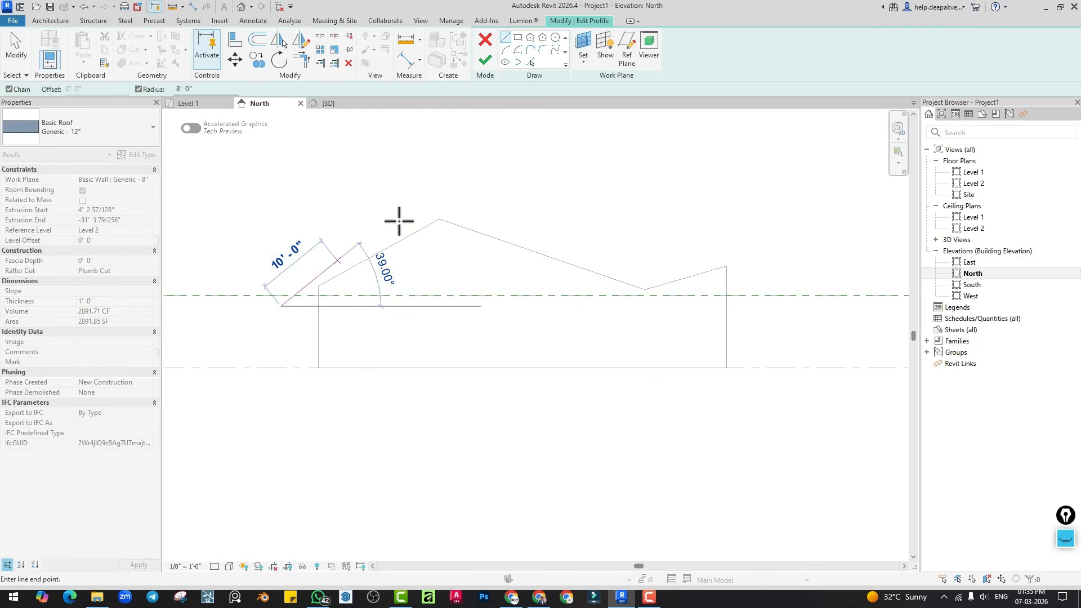
{"action": "left_click", "coordinate": [436, 206]}
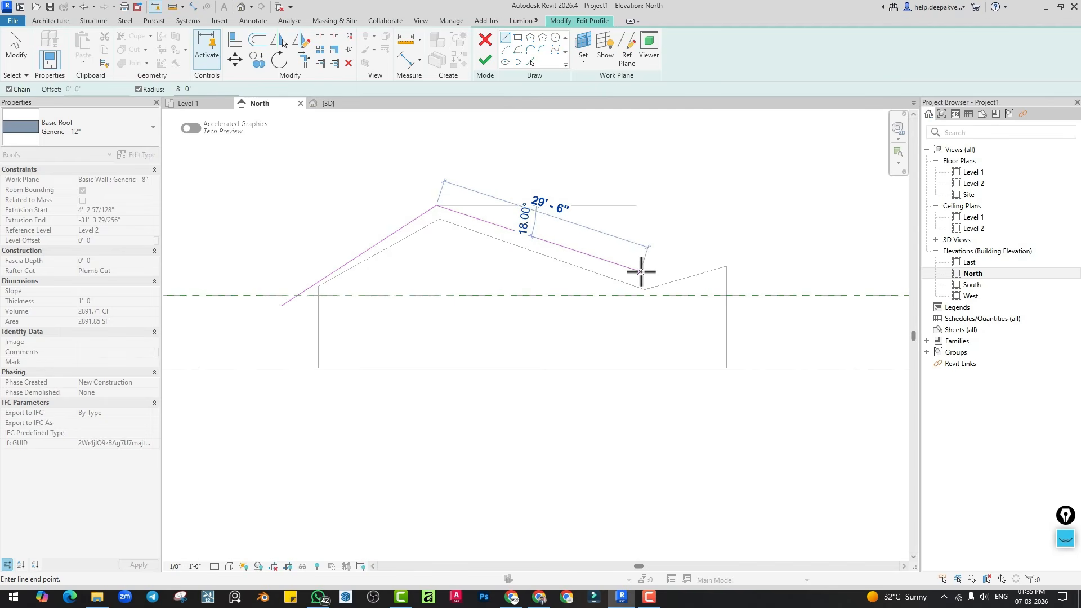
{"action": "left_click", "coordinate": [645, 273]}
{"action": "left_click", "coordinate": [842, 227]}
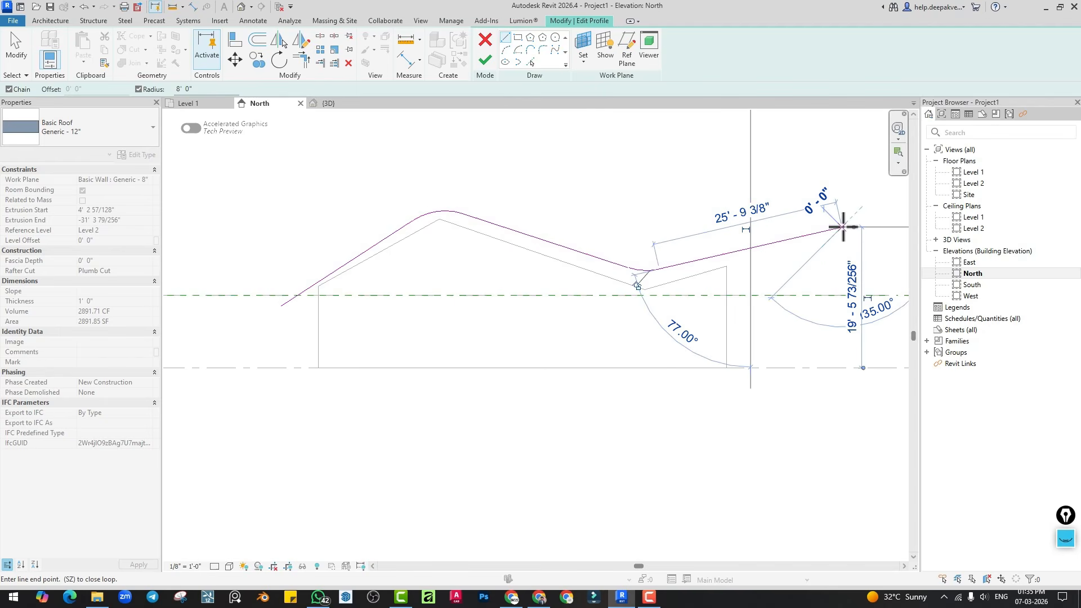
{"action": "key", "text": "Escape"}
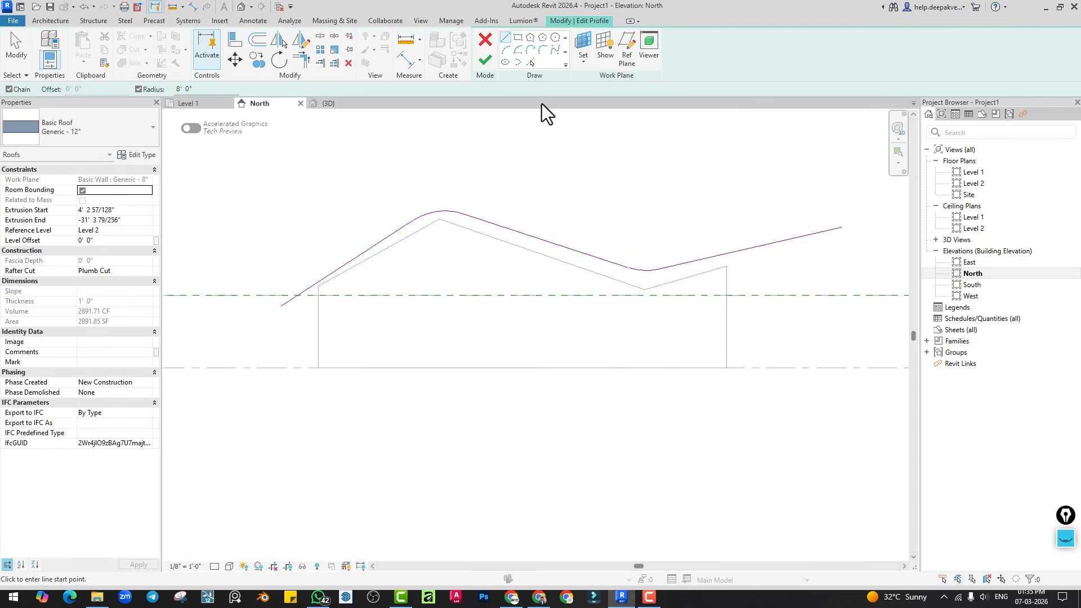
{"action": "left_click", "coordinate": [484, 60]}
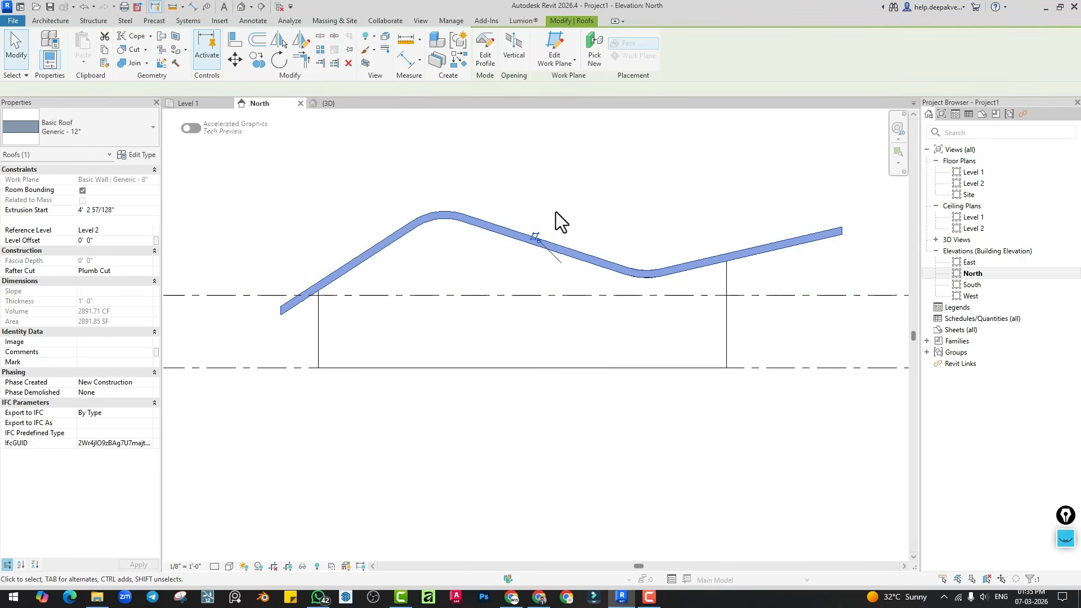
{"action": "left_click", "coordinate": [243, 7]}
{"action": "left_click", "coordinate": [574, 424]}
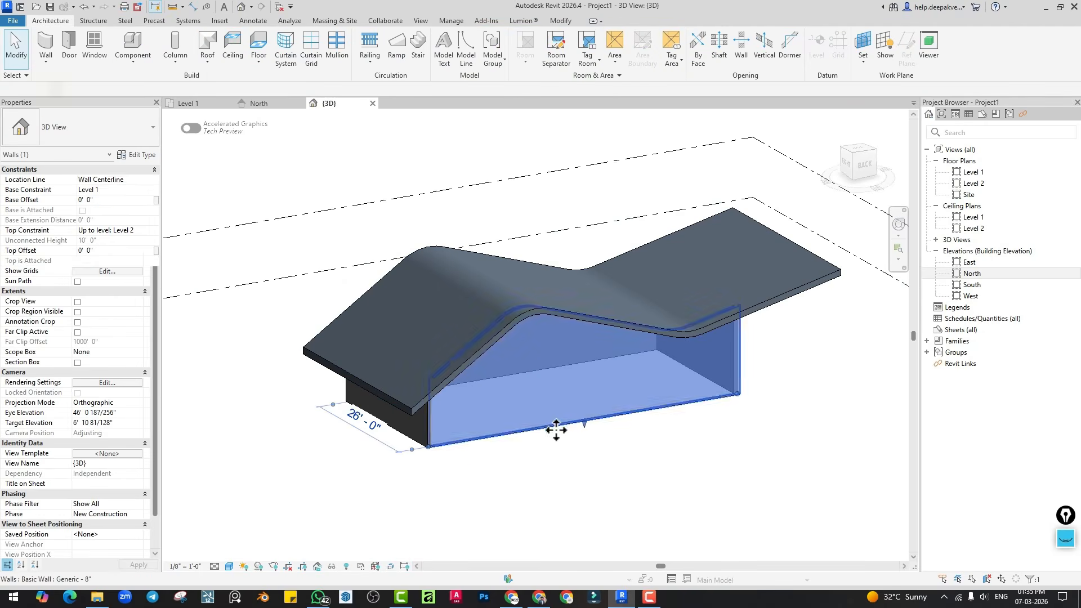
{"action": "middle_click_drag", "start_coordinate": [555, 430], "coordinate": [500, 421], "text": "shift"}
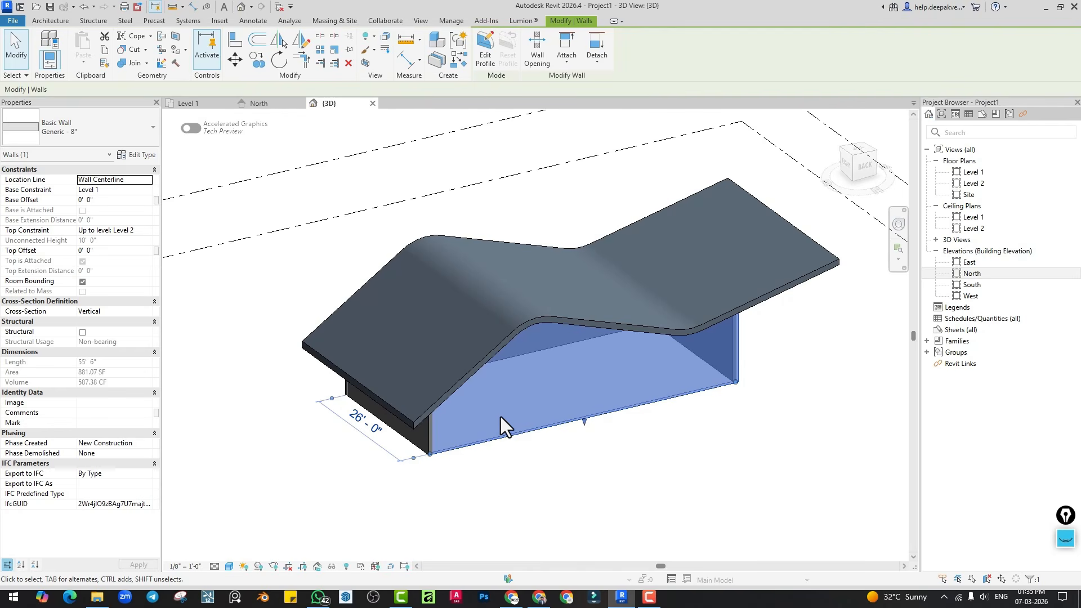
- Reopen the roof's profile in the North elevation and delete the rounded outline
{"action": "double_click", "coordinate": [980, 273]}
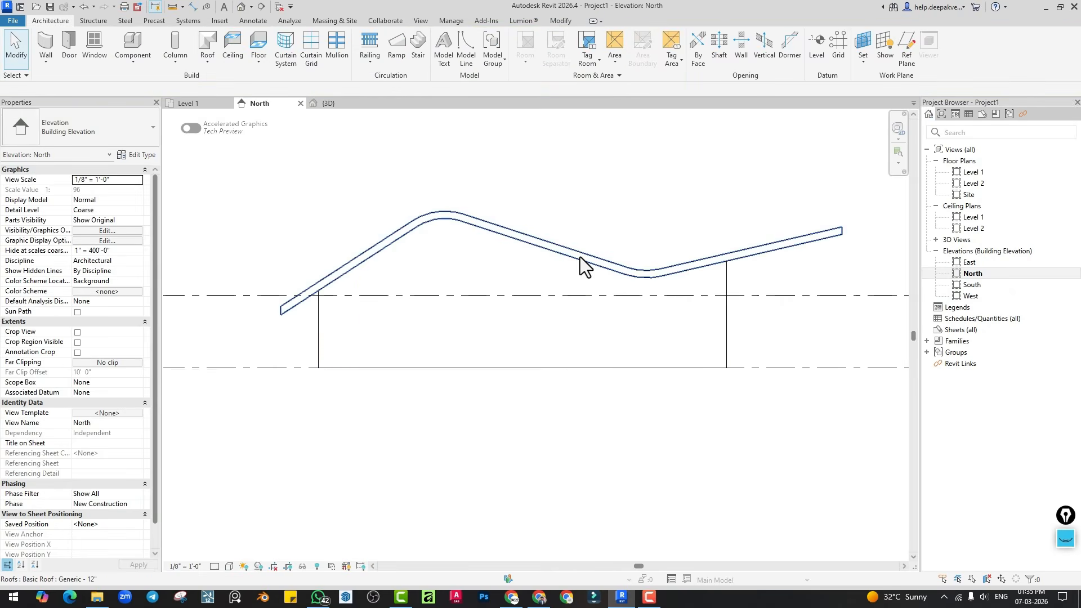
{"action": "double_click", "coordinate": [580, 257]}
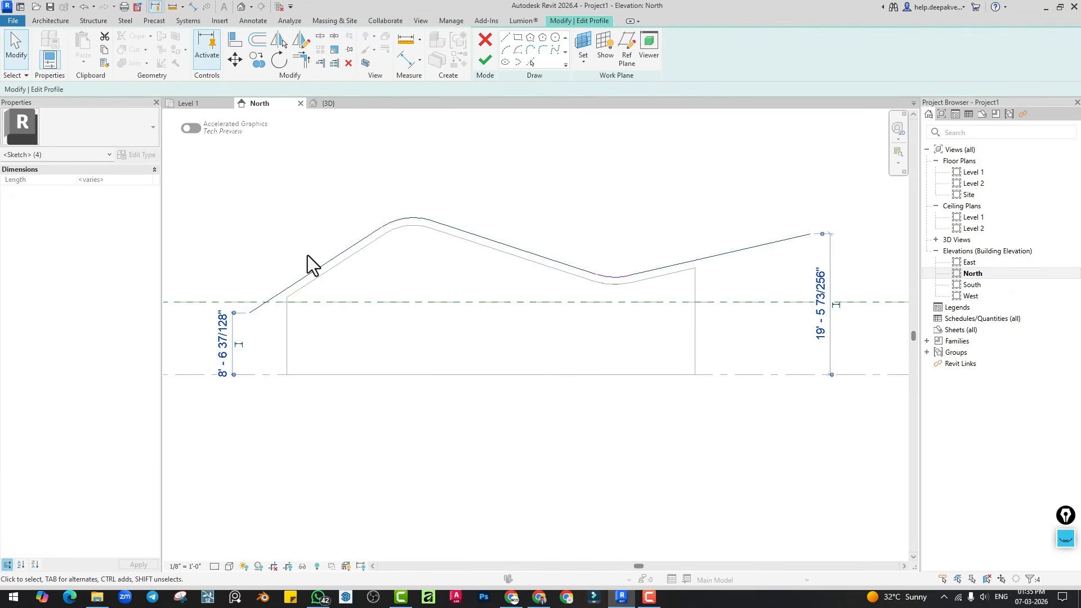
{"action": "left_click", "coordinate": [308, 255]}
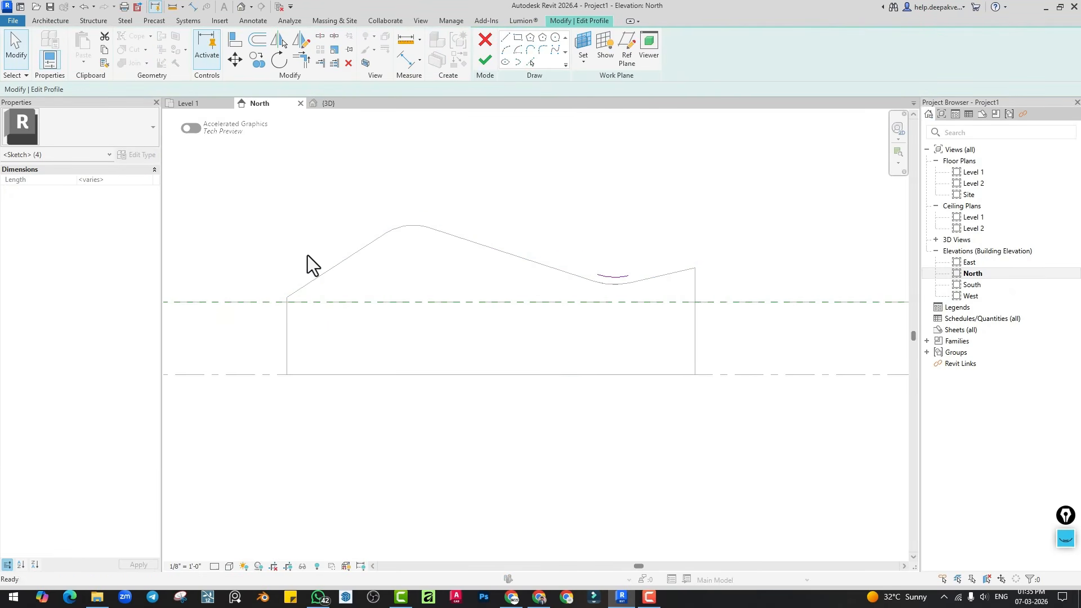
- Draw a wavy four-point spline spanning past both wall ends as the roof profile, finish it and inspect the roof in 3D
{"action": "left_click", "coordinate": [554, 51]}
{"action": "left_click", "coordinate": [268, 313]}
{"action": "left_click", "coordinate": [367, 214]}
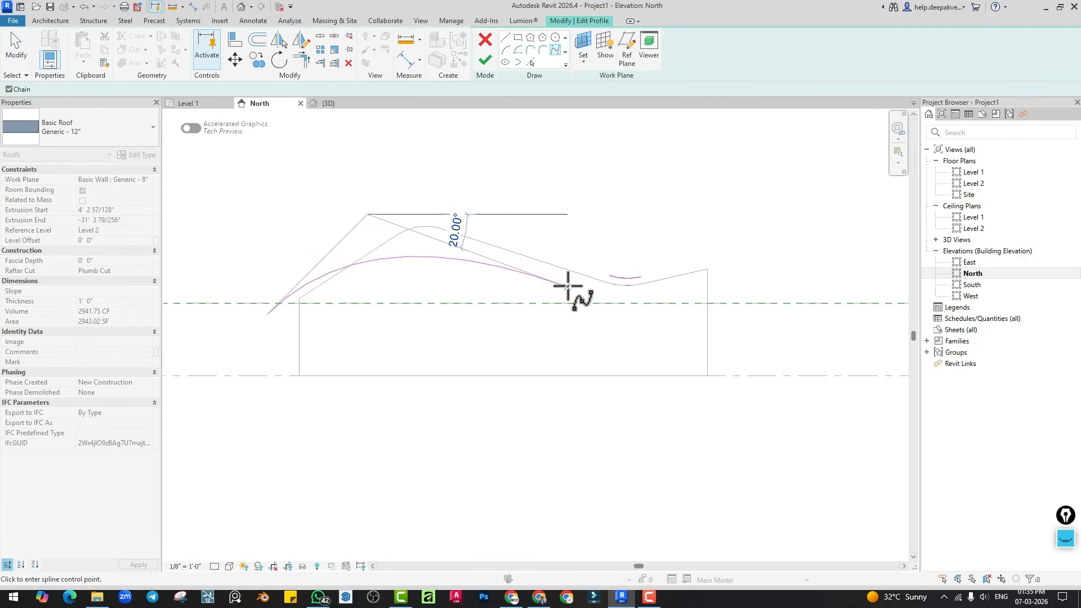
{"action": "left_click", "coordinate": [683, 322]}
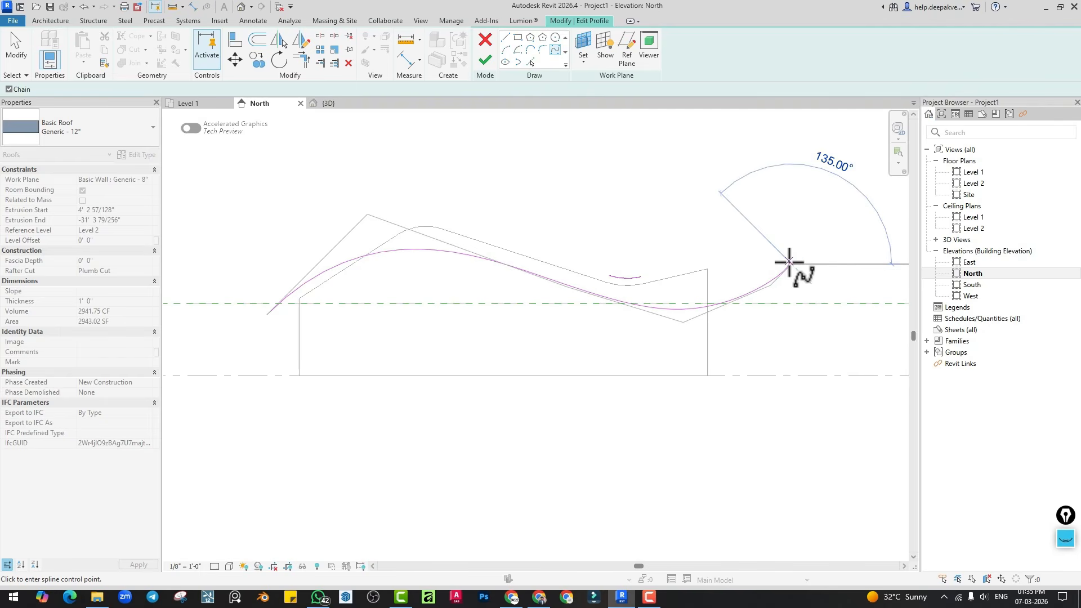
{"action": "left_click", "coordinate": [789, 262]}
{"action": "key", "text": "Escape"}
{"action": "key", "text": "Escape"}
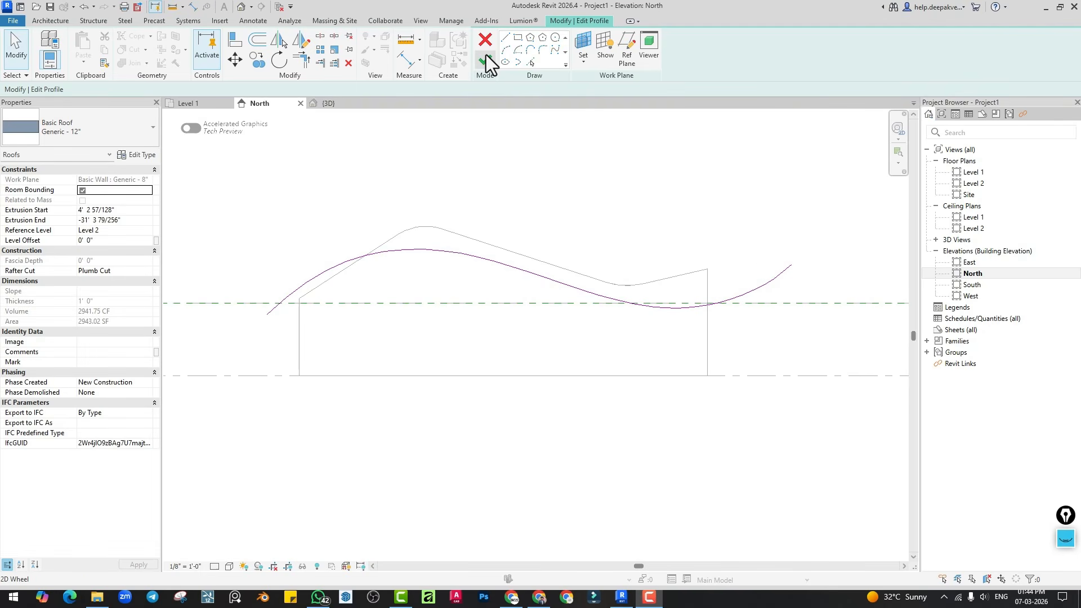
{"action": "left_click", "coordinate": [485, 58]}
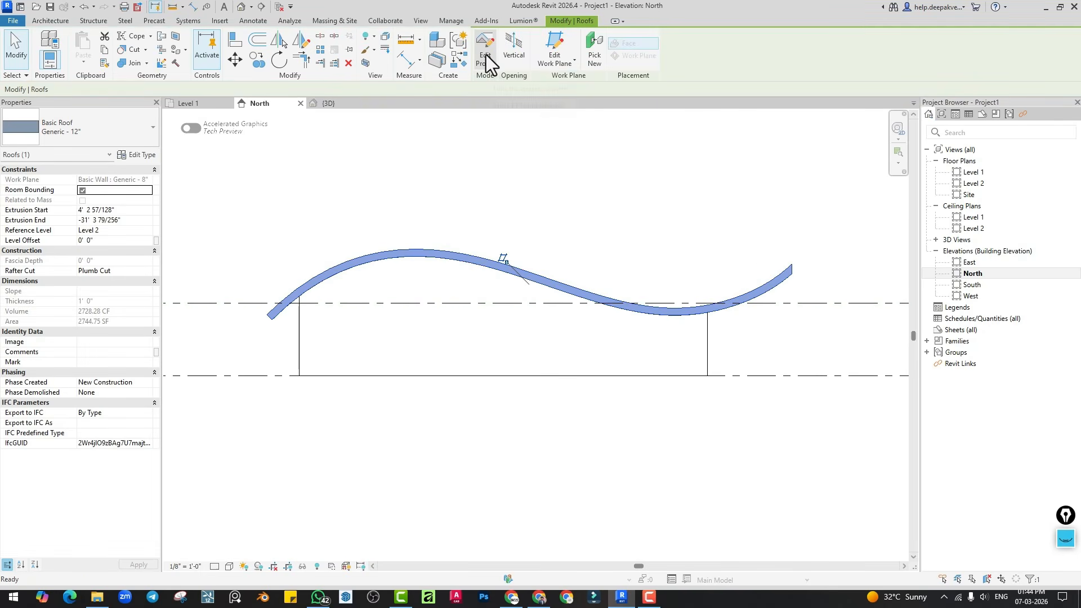
{"action": "left_click", "coordinate": [241, 8]}
{"action": "left_click", "coordinate": [434, 227]}
{"action": "mouse_move", "coordinate": [434, 227]}
{"action": "middle_mouse_down", "text": "shift"}
{"action": "mouse_move", "coordinate": [494, 354]}
{"action": "mouse_move", "coordinate": [615, 343]}
{"action": "mouse_move", "coordinate": [579, 289]}
{"action": "mouse_move", "coordinate": [447, 218]}
{"action": "mouse_move", "coordinate": [446, 294]}
{"action": "mouse_move", "coordinate": [410, 357]}
{"action": "mouse_move", "coordinate": [458, 343]}
{"action": "middle_mouse_up", "text": "shift"}
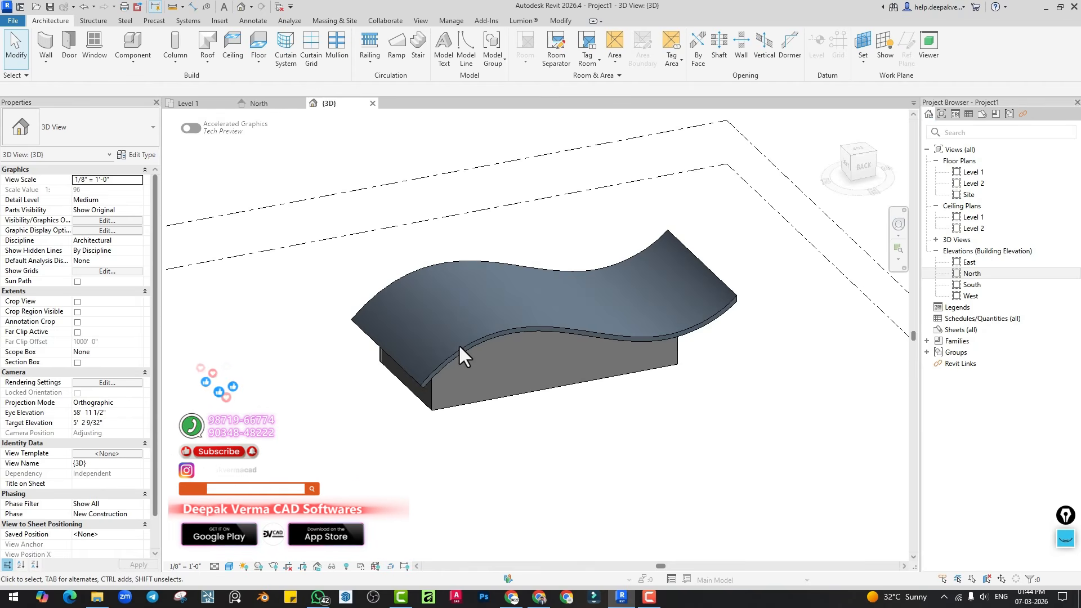
- Change the wavy roof's type to Generic - 18" and inspect its thickness in the North elevation
{"action": "scroll", "coordinate": [484, 379], "scroll_direction": "up", "scroll_amount": 2}
{"action": "scroll", "coordinate": [615, 333], "scroll_direction": "down", "scroll_amount": 1}
{"action": "middle_click_drag", "start_coordinate": [534, 332], "coordinate": [567, 335], "text": "shift"}
{"action": "left_click", "coordinate": [556, 319]}
{"action": "left_click", "coordinate": [46, 136]}
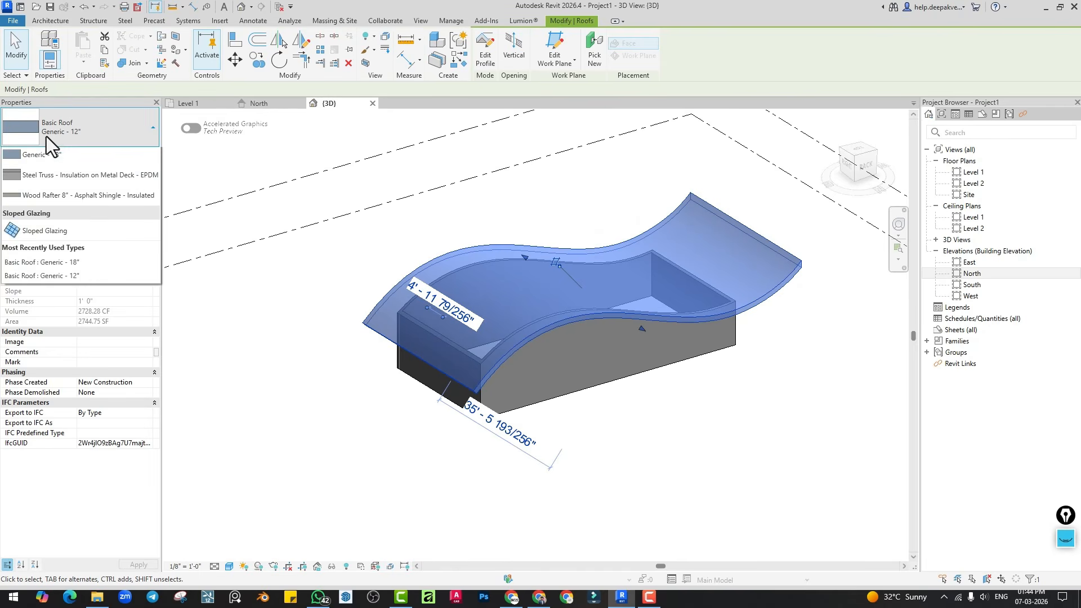
{"action": "left_click", "coordinate": [63, 250]}
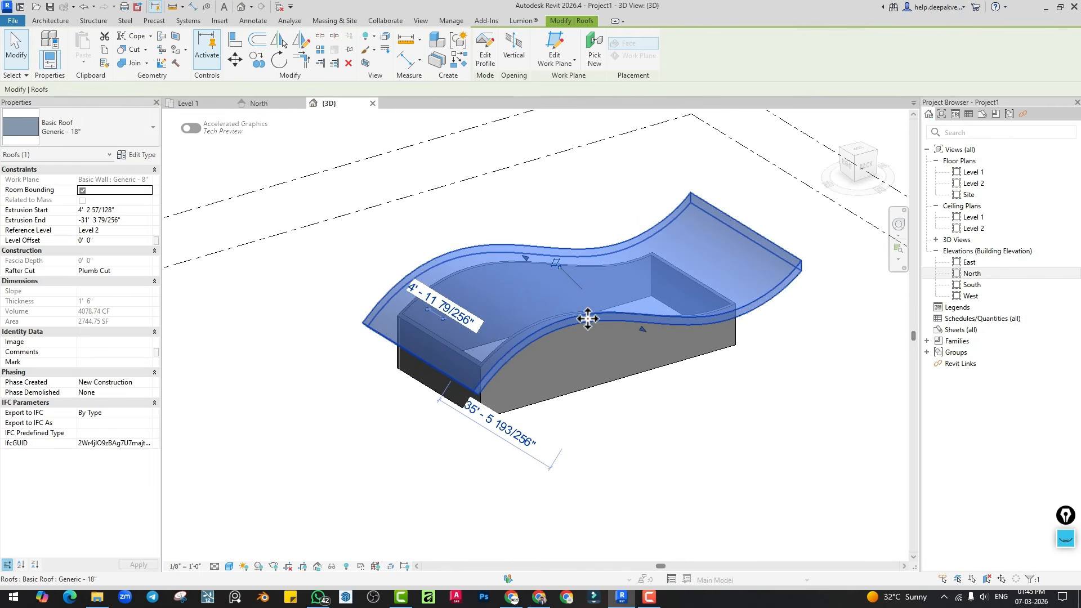
{"action": "double_click", "coordinate": [971, 274]}
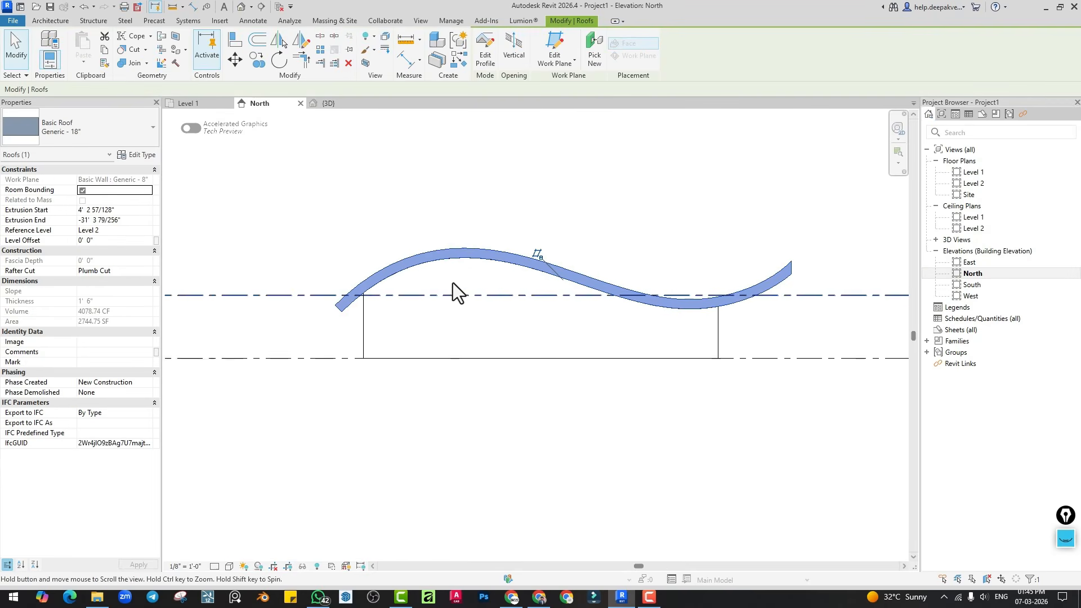
{"action": "left_click", "coordinate": [410, 245]}
{"action": "left_click", "coordinate": [411, 261]}
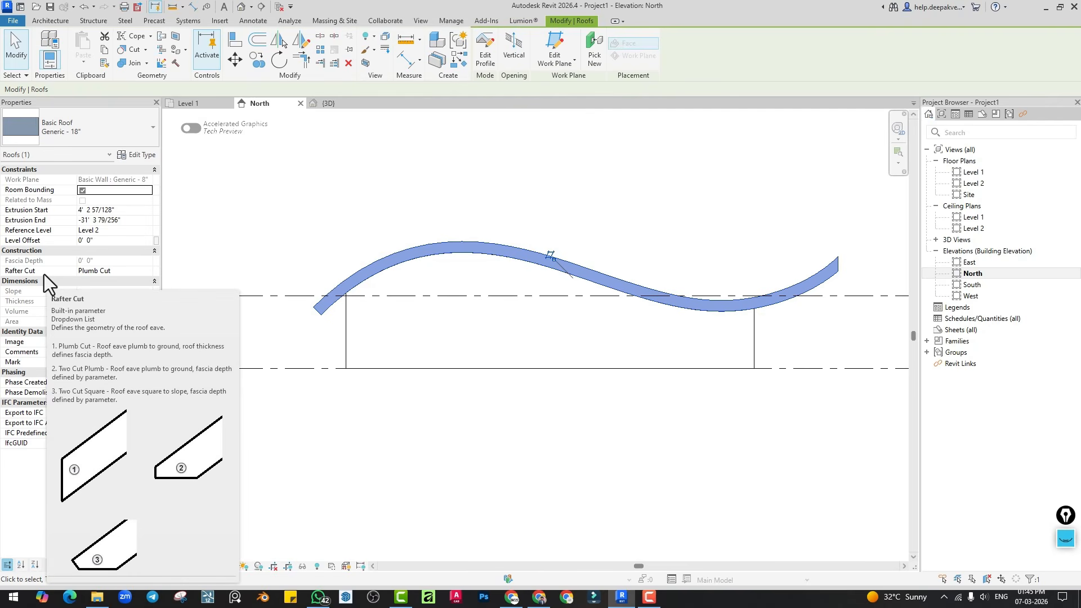
- Set the roof's rafter cut to Two Cut - Plumb with a fascia depth of 1' 0"
{"action": "left_click", "coordinate": [148, 269]}
{"action": "left_click", "coordinate": [147, 271]}
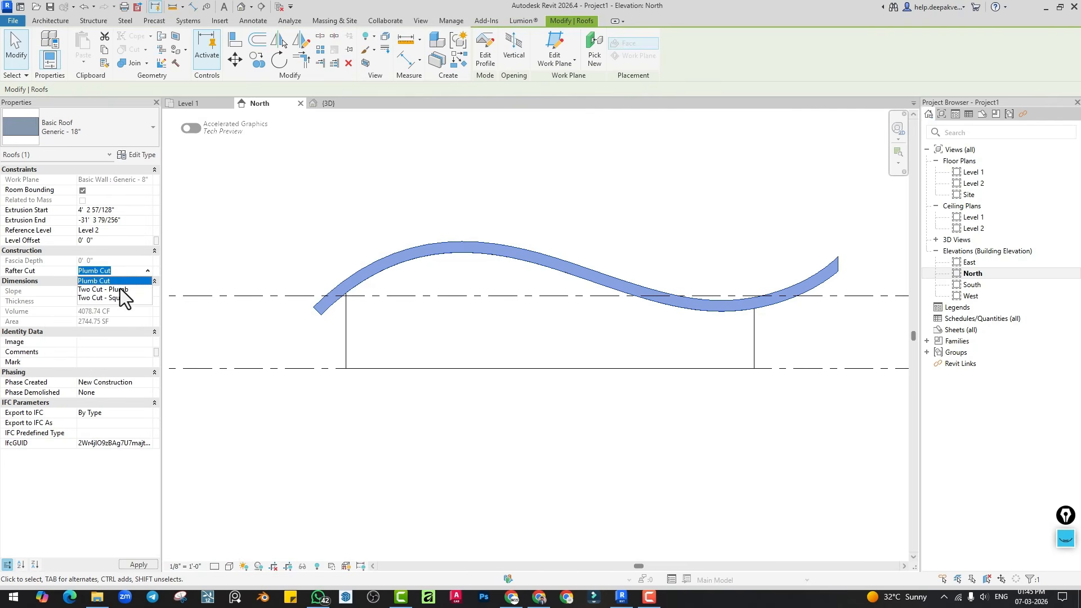
{"action": "left_click", "coordinate": [120, 289]}
{"action": "scroll", "coordinate": [324, 321], "scroll_direction": "up", "scroll_amount": 2}
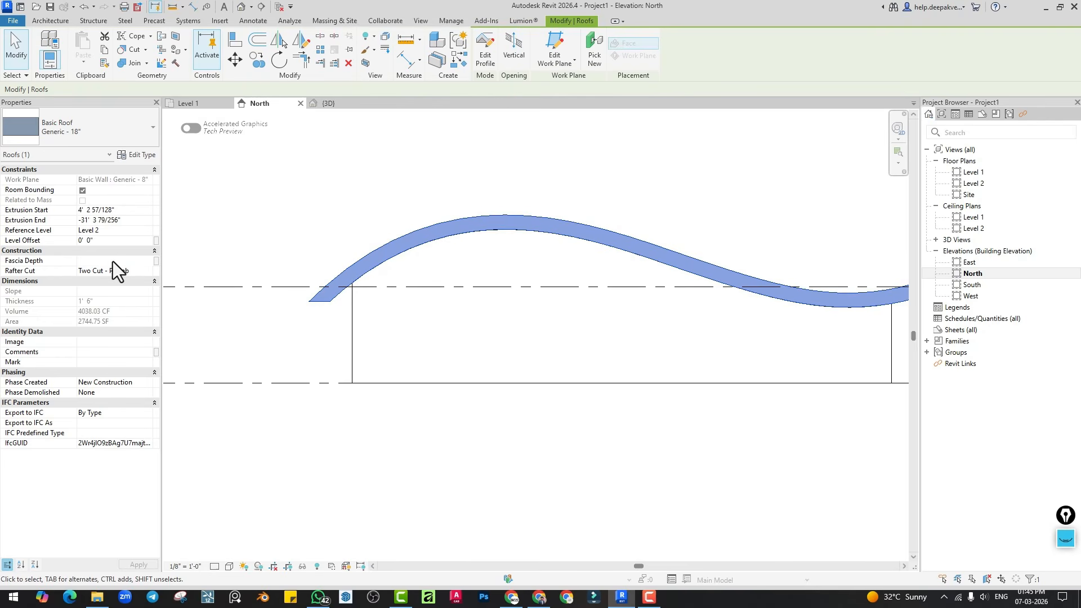
{"action": "type", "text": "1'  0\""}
- Set the roof's fascia depth to 0' 3" and examine the cut at the lower eave
{"action": "left_click", "coordinate": [126, 261]}
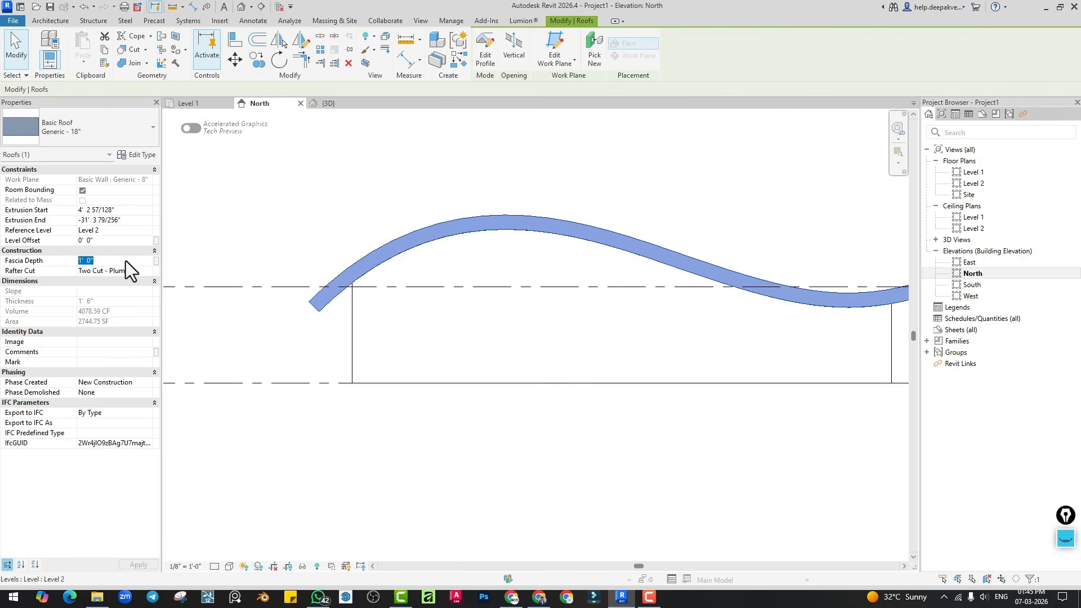
{"action": "type", "text": "0 3"}
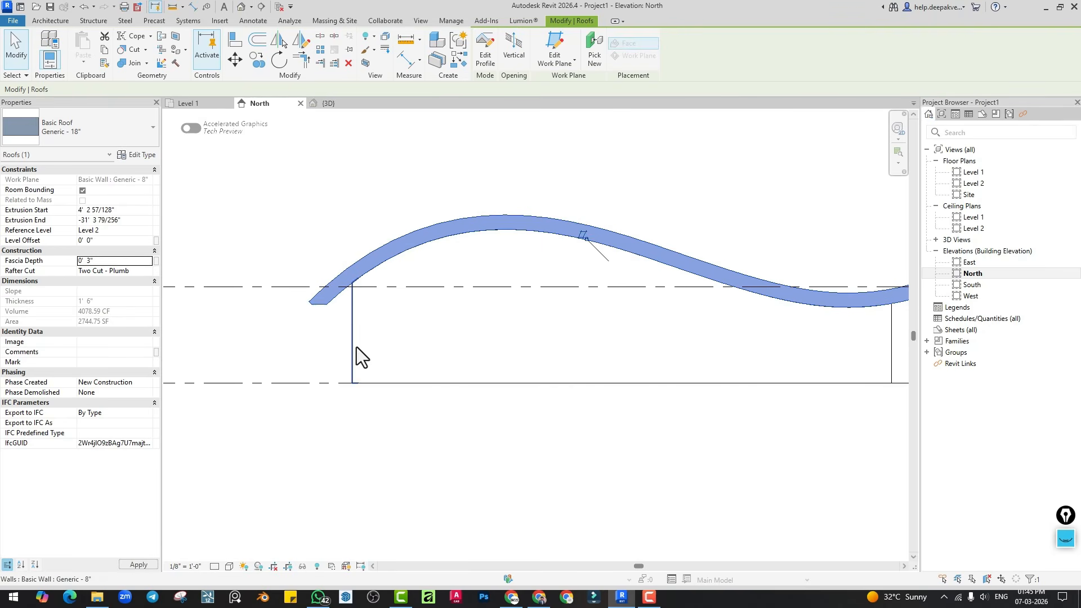
{"action": "left_click", "coordinate": [332, 333]}
{"action": "scroll", "coordinate": [312, 303], "scroll_direction": "up", "scroll_amount": 5}
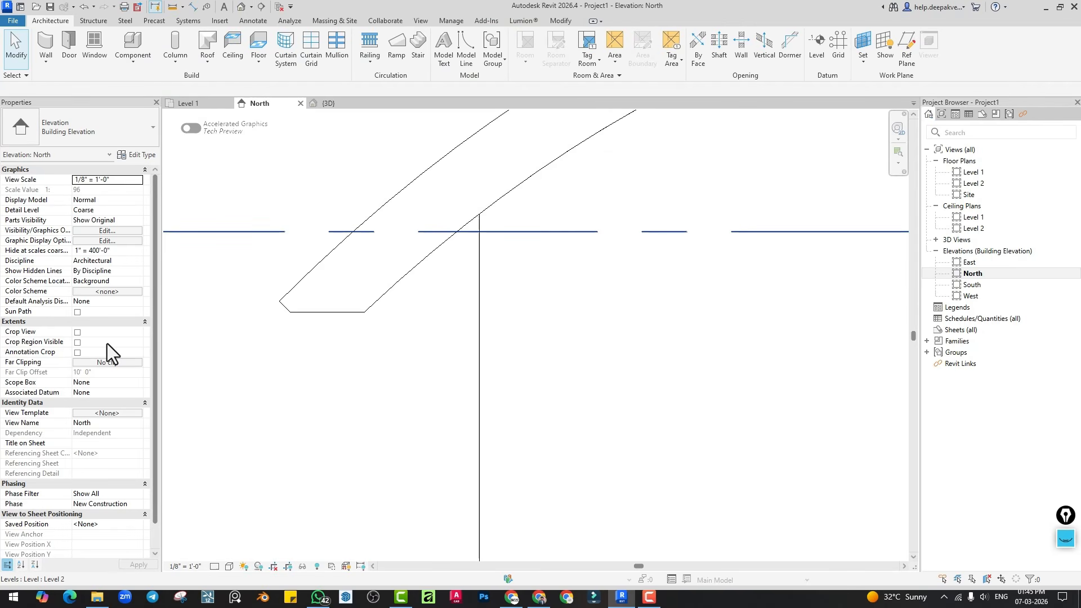
- Reselect the roof and set its fascia depth to 0' 0"
{"action": "left_click", "coordinate": [285, 288]}
{"action": "left_click", "coordinate": [119, 260]}
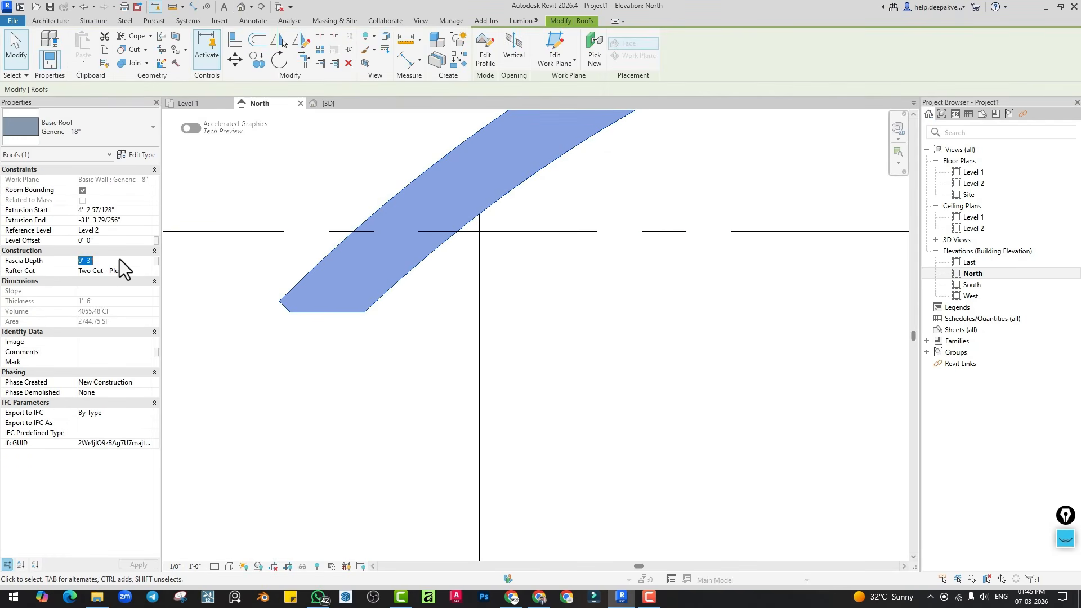
{"action": "type", "text": "0"}
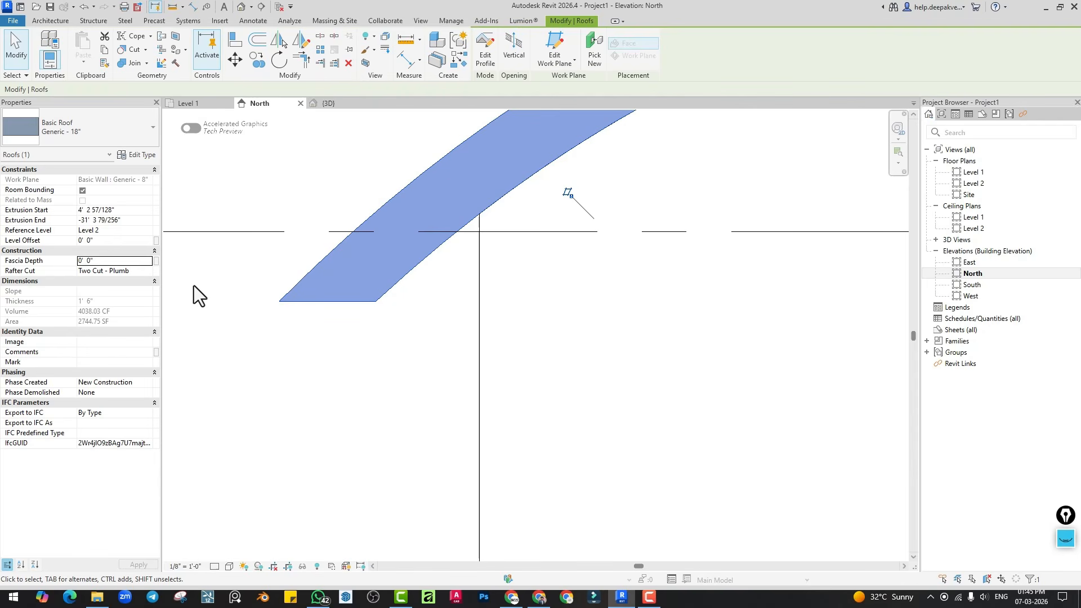
- Set the rafter cut to Two Cut - Square with a 5" fascia depth, check the eave and return the cut to Plumb Cut
{"action": "left_click", "coordinate": [144, 269]}
{"action": "left_click", "coordinate": [119, 300]}
{"action": "left_click", "coordinate": [135, 261]}
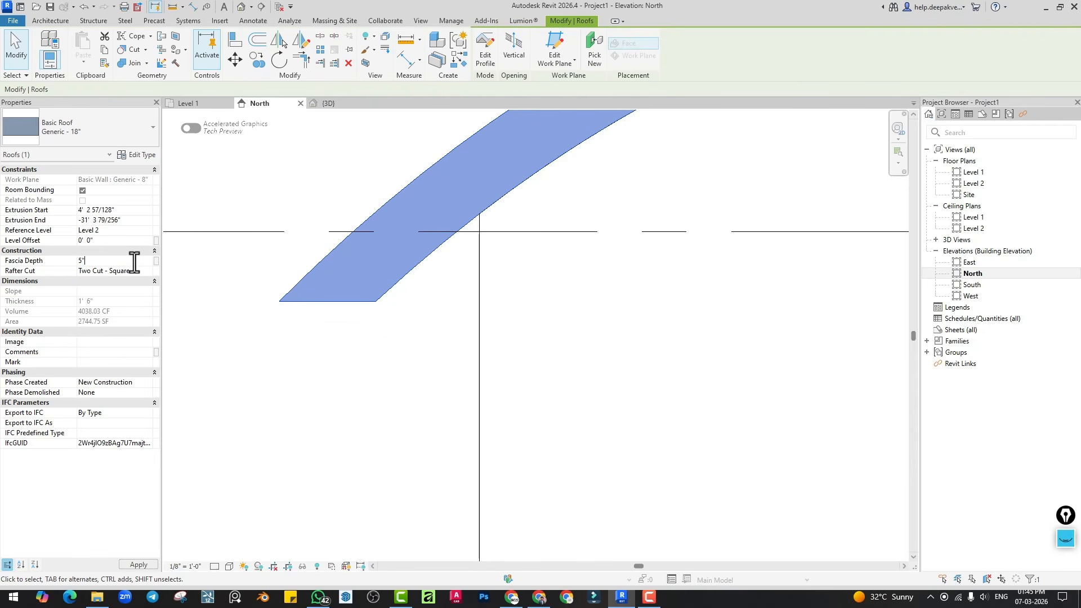
{"action": "type", "text": "5\""}
{"action": "key", "text": "Return"}
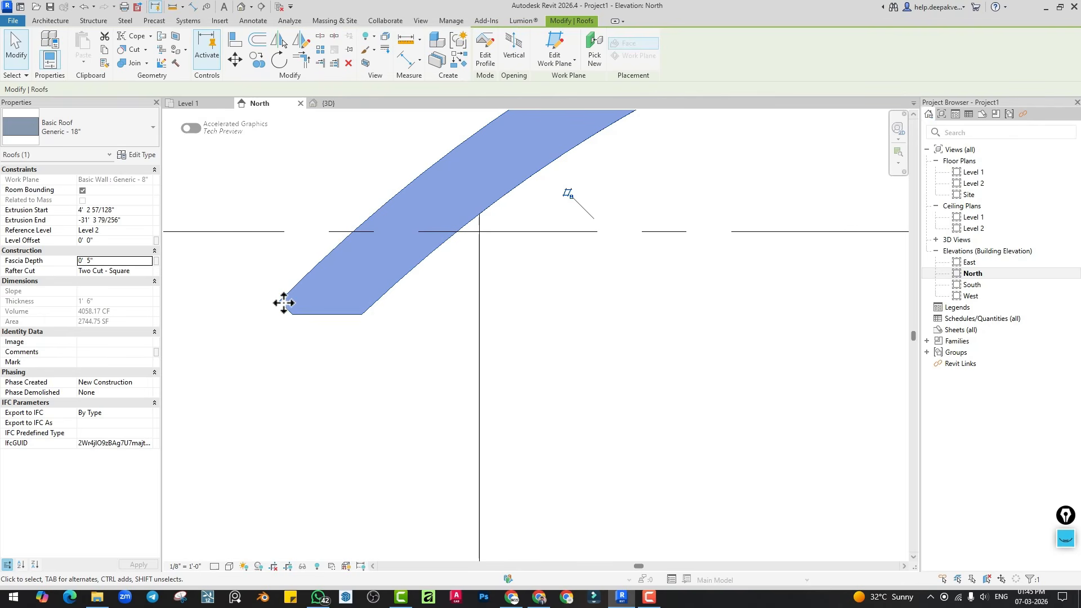
{"action": "scroll", "coordinate": [410, 372], "scroll_direction": "down", "scroll_amount": 3}
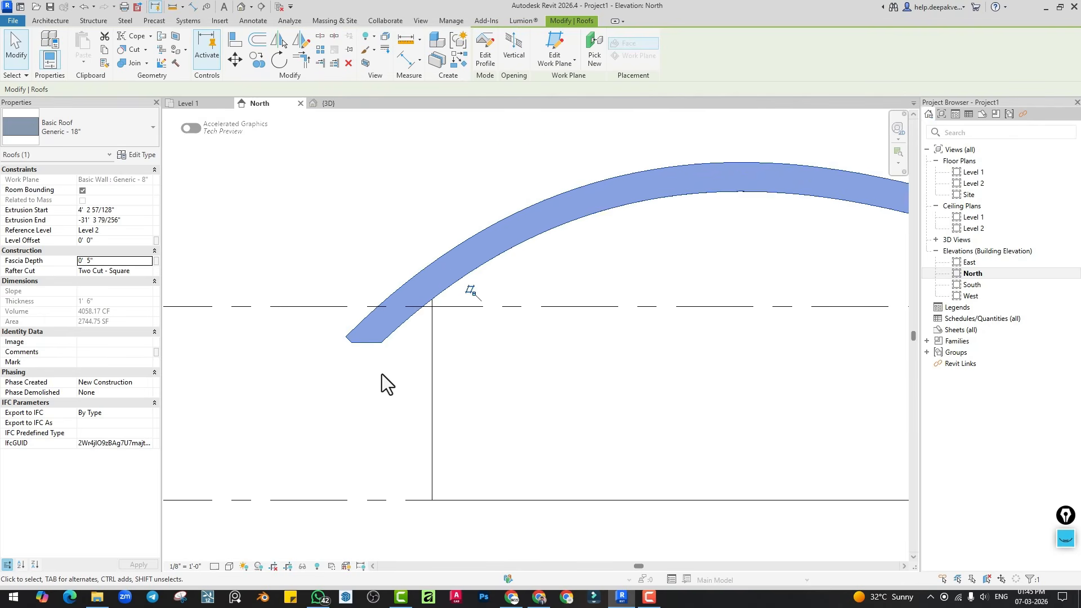
{"action": "scroll", "coordinate": [383, 376], "scroll_direction": "down", "scroll_amount": 4}
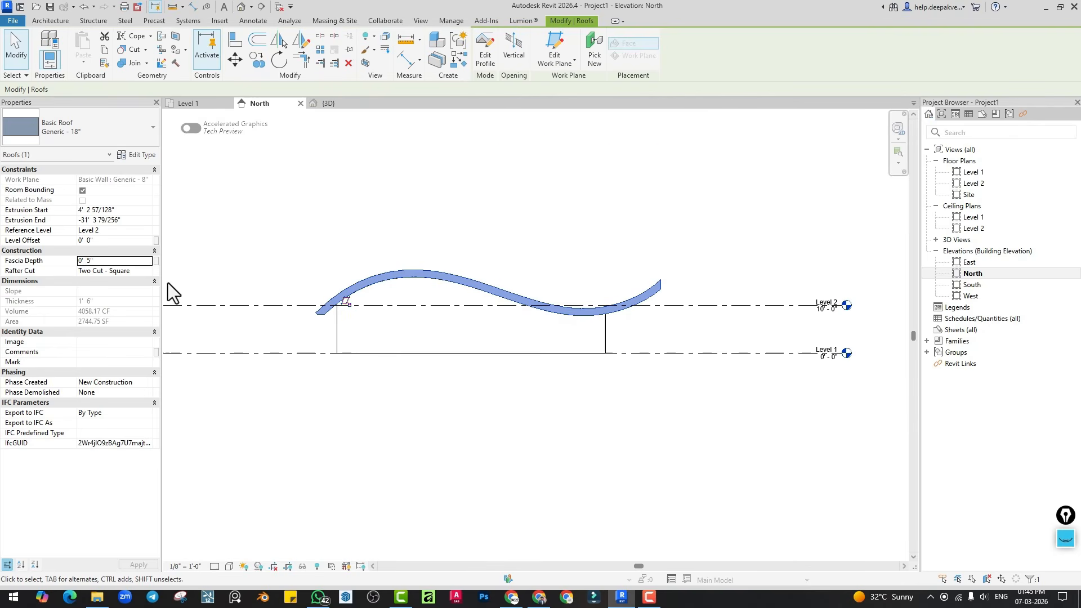
{"action": "left_click", "coordinate": [141, 271]}
{"action": "left_click", "coordinate": [120, 281]}
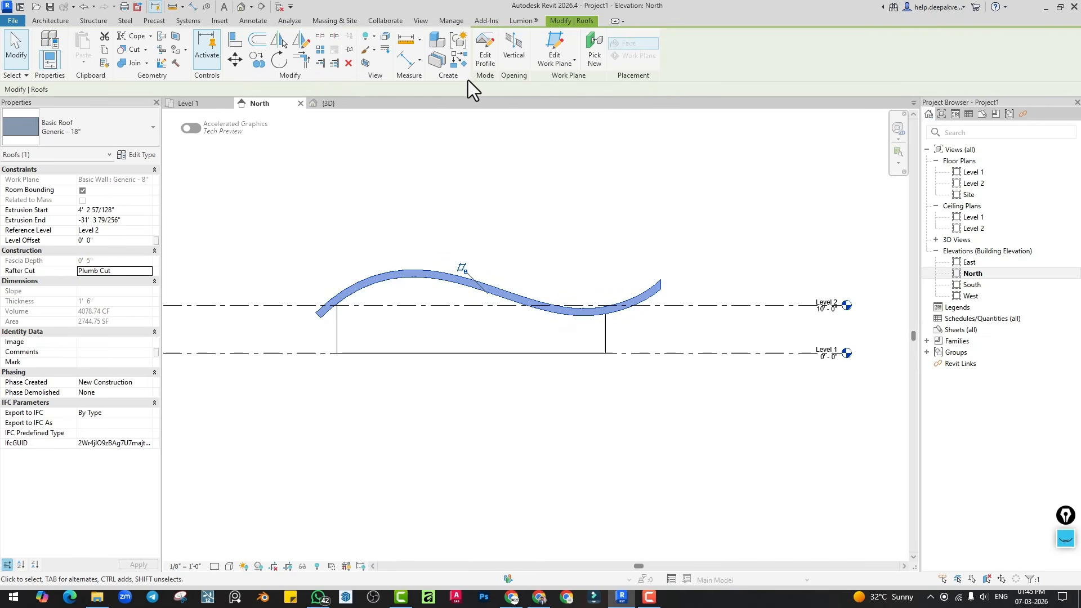
- Reshape the roof's spline profile by raising the crest, lowering the trough and extending the upturned end outward, finish it and inspect the roof in 3D
{"action": "double_click", "coordinate": [423, 275]}
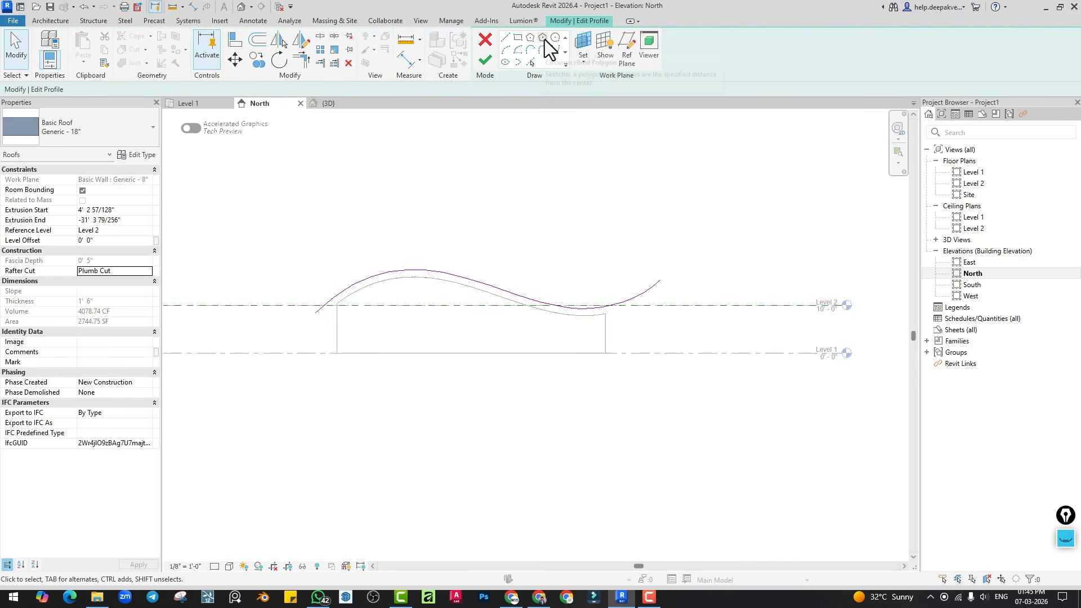
{"action": "left_click", "coordinate": [485, 288]}
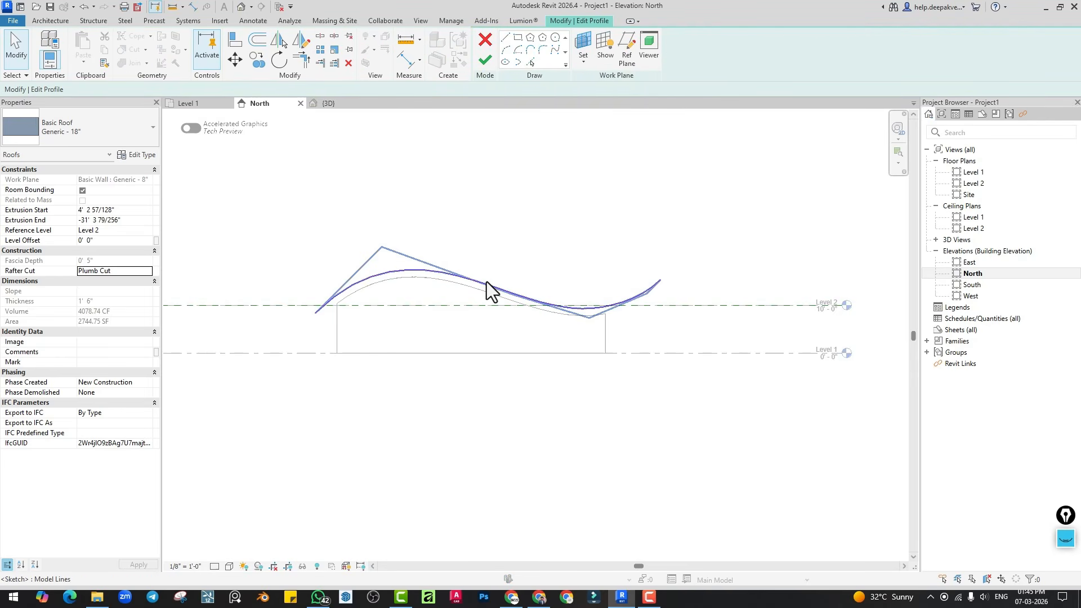
{"action": "mouse_move", "coordinate": [382, 247]}
{"action": "left_mouse_down"}
{"action": "mouse_move", "coordinate": [372, 194]}
{"action": "mouse_move", "coordinate": [374, 239]}
{"action": "left_mouse_up"}
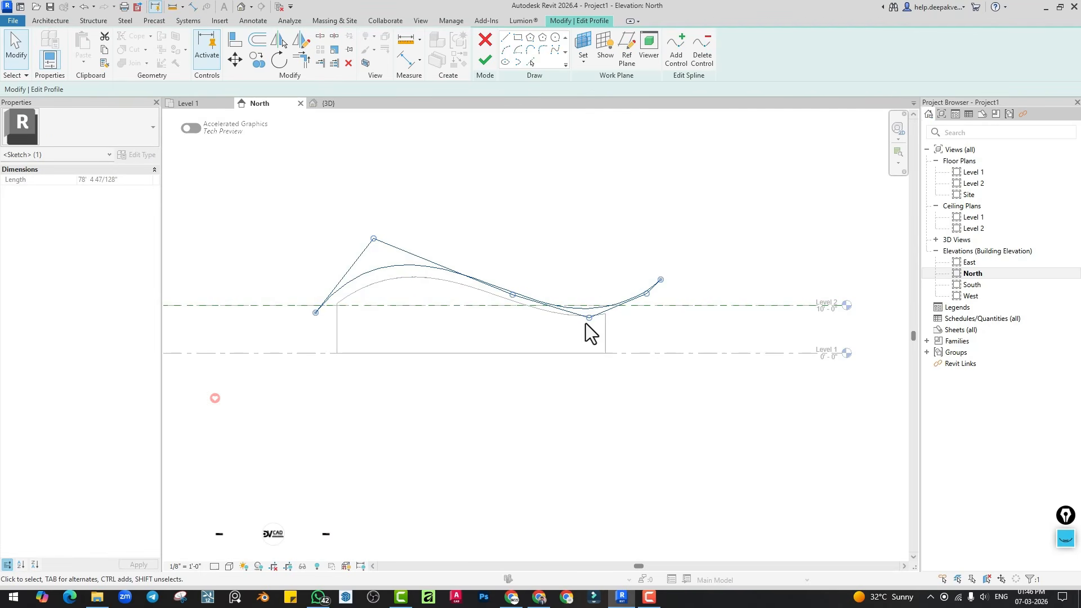
{"action": "left_click_drag", "start_coordinate": [590, 317], "coordinate": [596, 334]}
{"action": "left_click_drag", "start_coordinate": [663, 280], "coordinate": [698, 263]}
{"action": "left_click_drag", "start_coordinate": [380, 228], "coordinate": [369, 224]}
{"action": "left_click", "coordinate": [484, 60]}
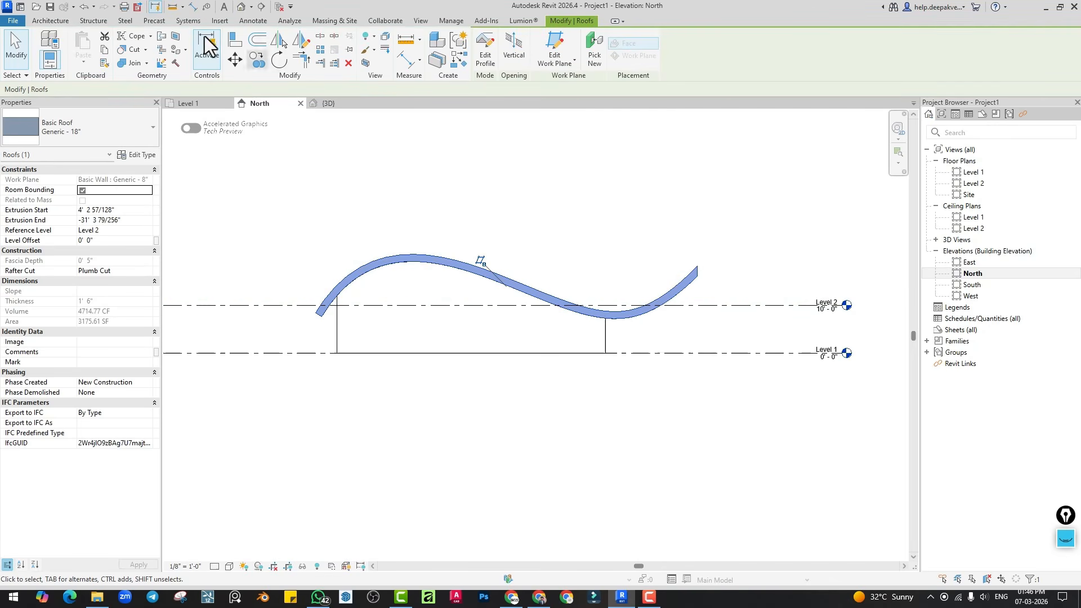
{"action": "left_click", "coordinate": [241, 6]}
{"action": "middle_click_drag", "start_coordinate": [495, 248], "coordinate": [461, 339], "text": "shift"}
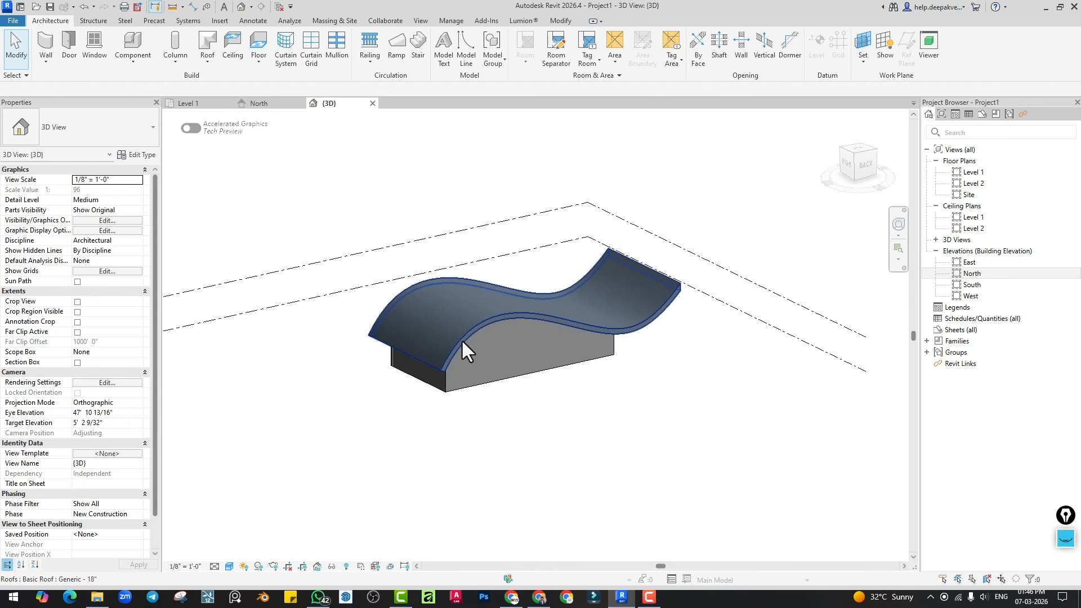